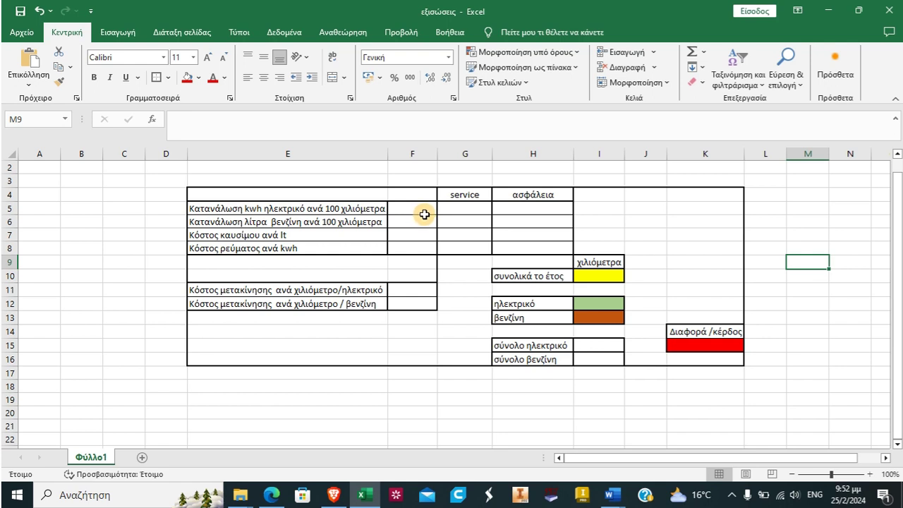
Enter 15 in F5, 7 in F6, 1,8 in F7 and 0,2 in F8.
left_click(421, 210)
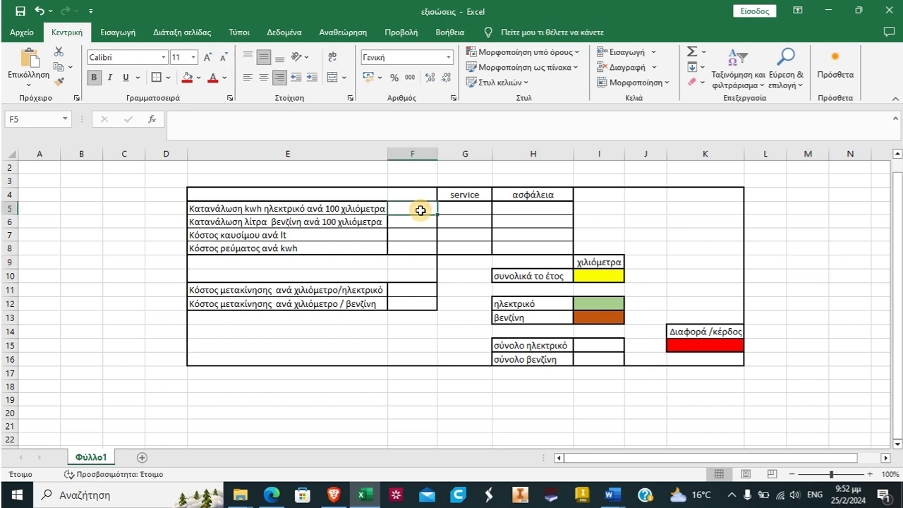
type("15")
left_click(418, 223)
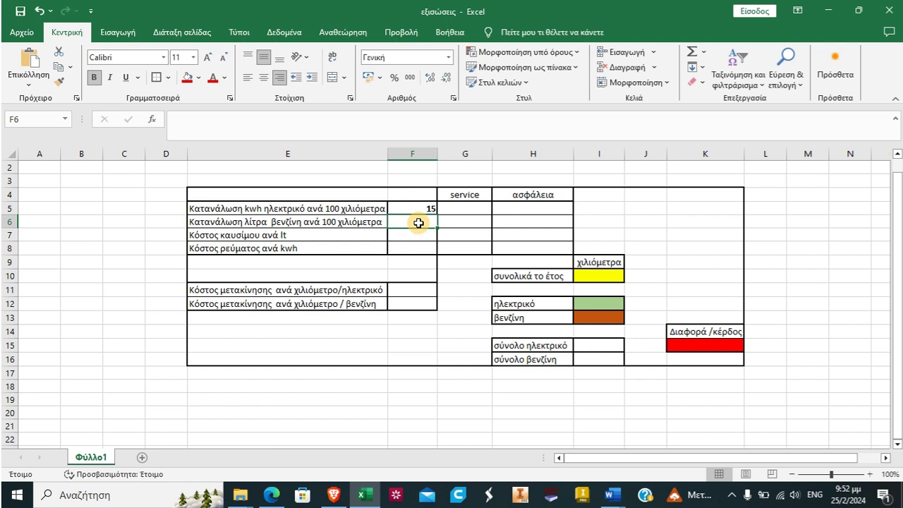
type("7")
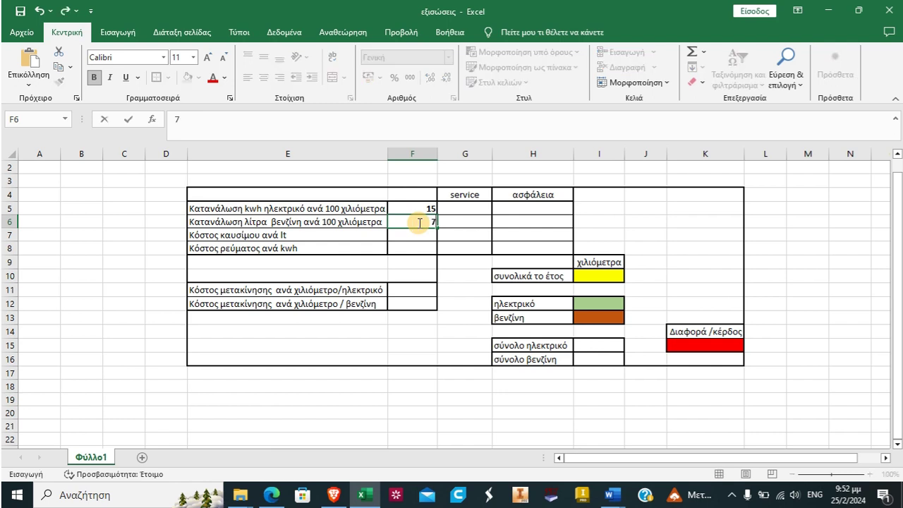
left_click(419, 238)
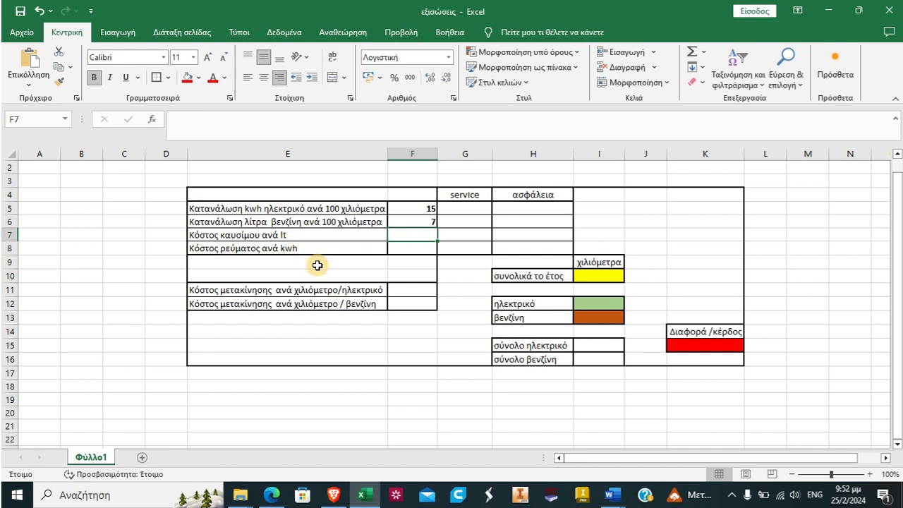
type("1,8")
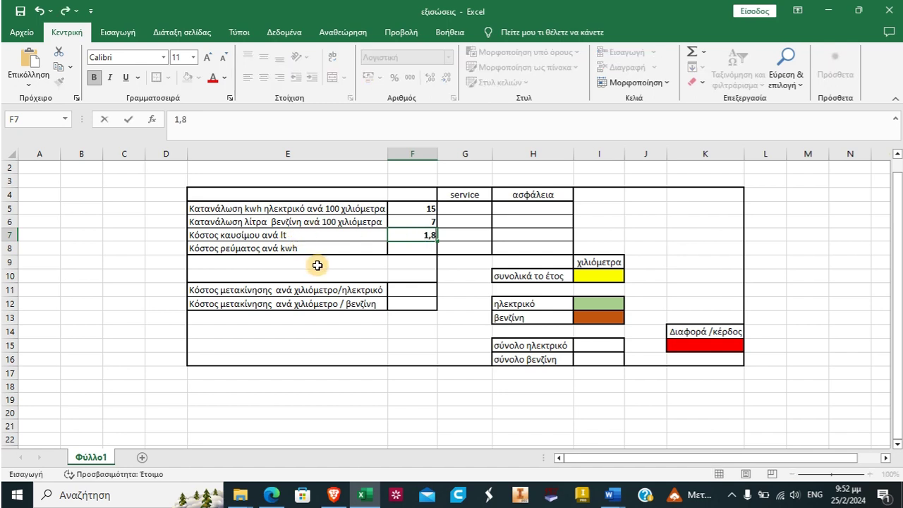
left_click(406, 249)
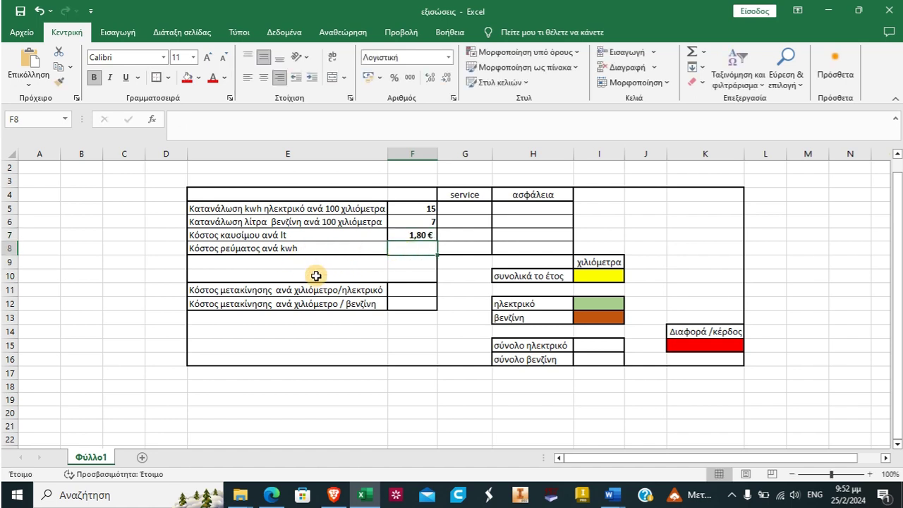
type("0,2")
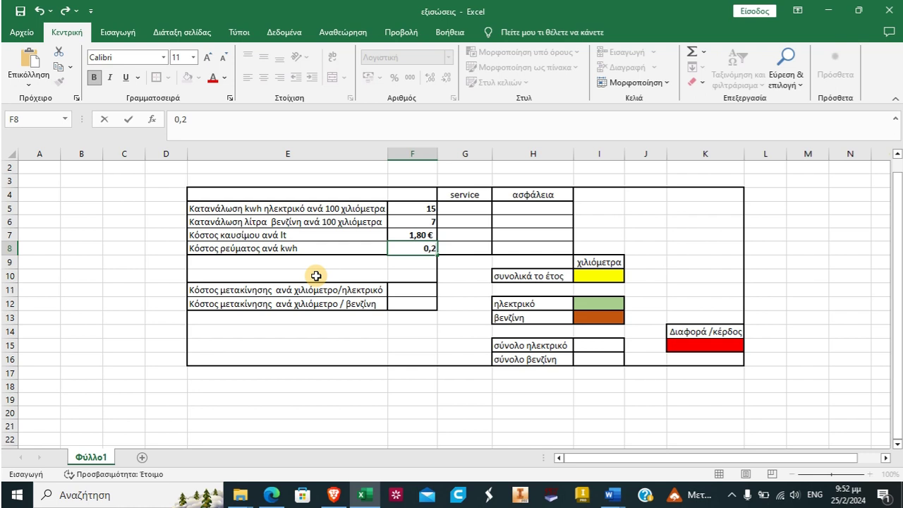
left_click(470, 276)
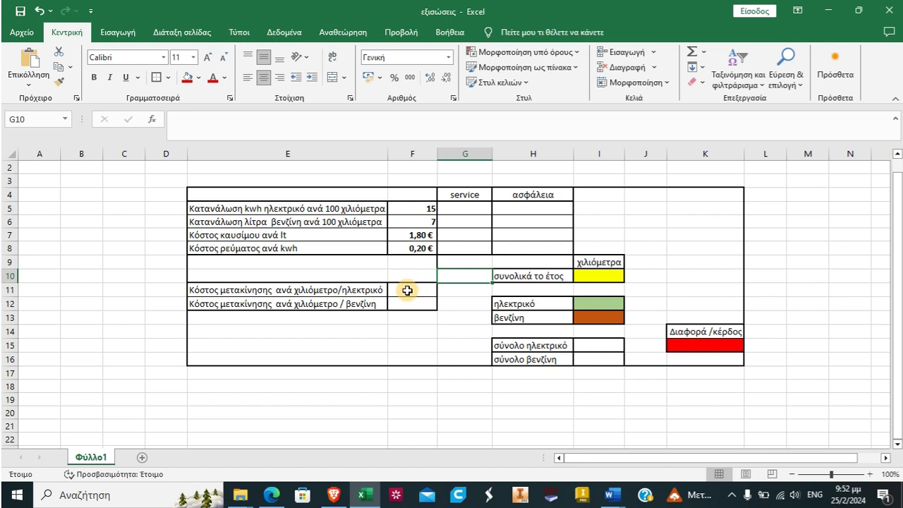
Enter the formula =(F5*F8)/100 in F11 for the electric cost per kilometre.
left_click(407, 290)
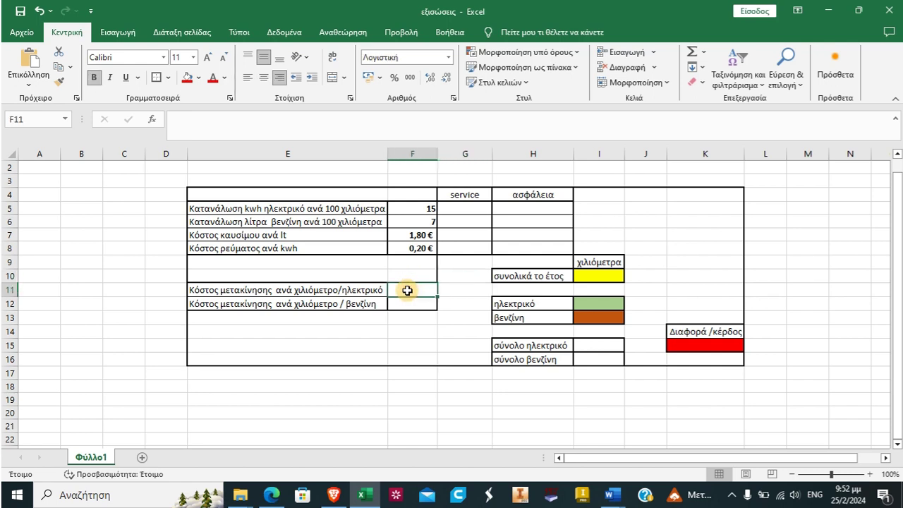
type("=")
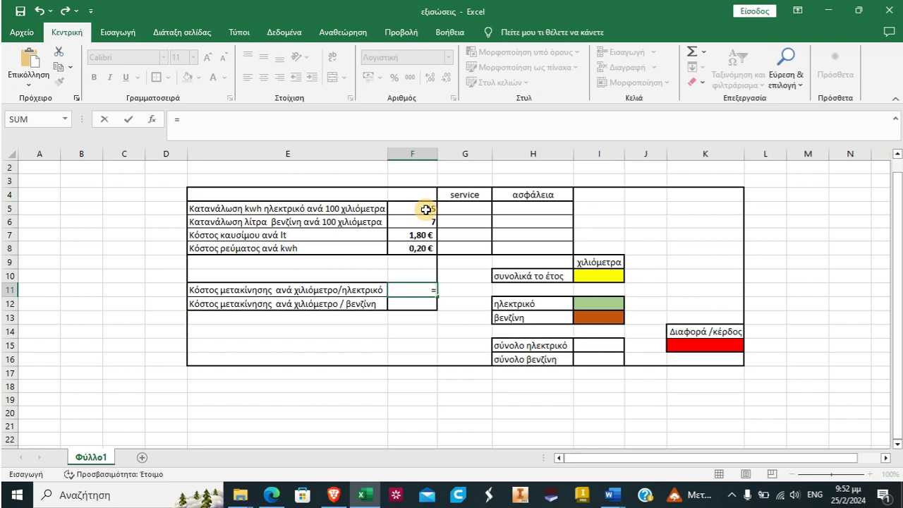
left_click(426, 210)
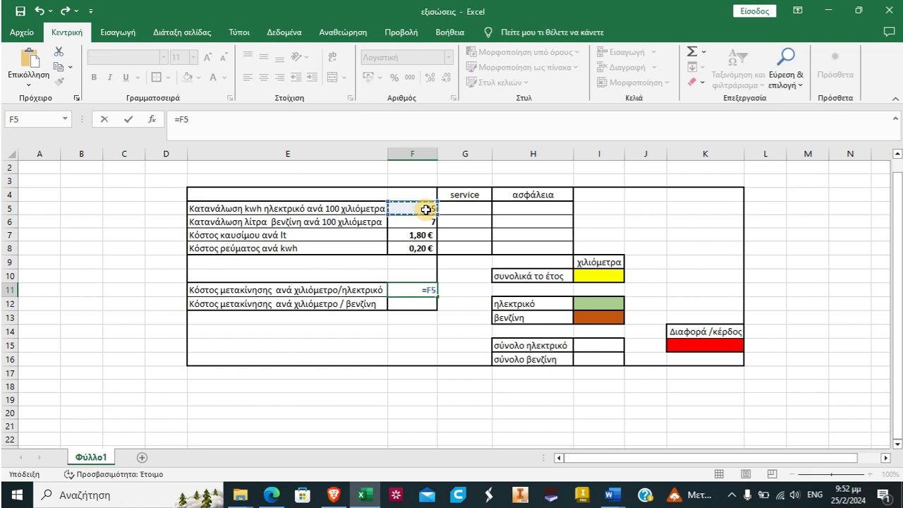
type("*")
left_click(416, 249)
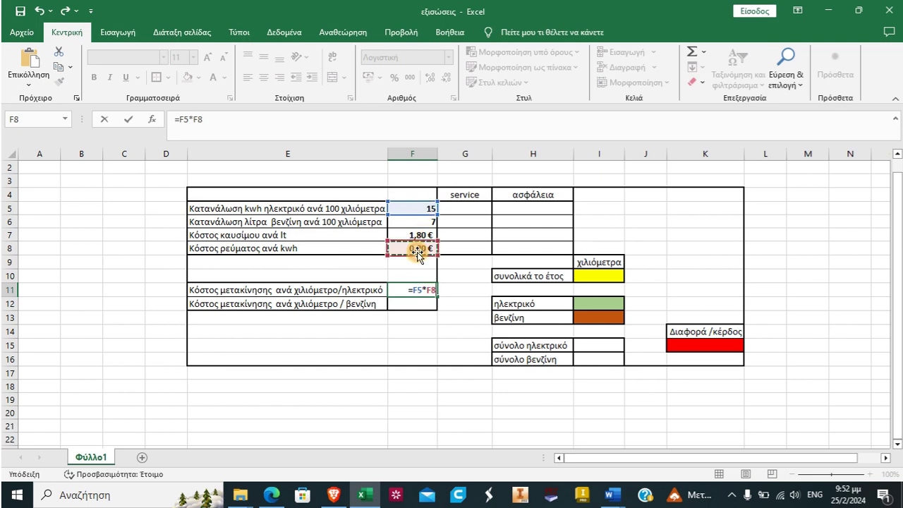
type(")")
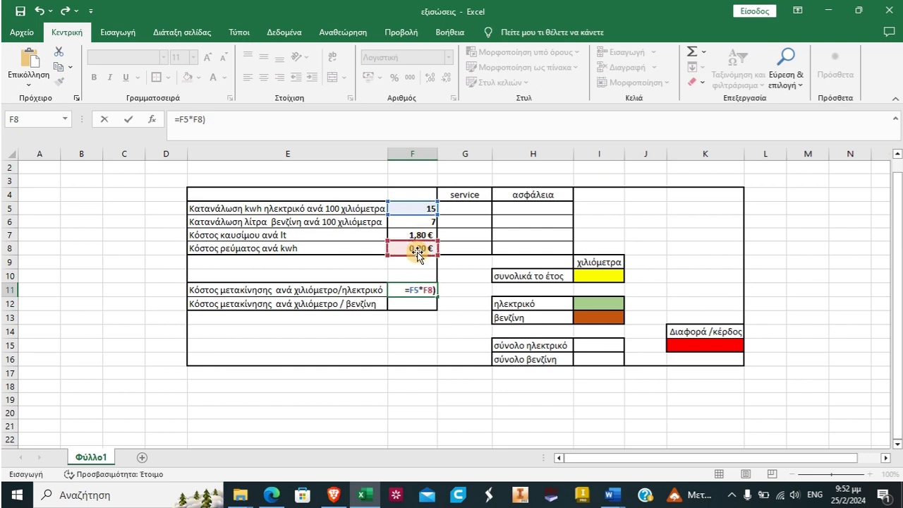
left_click(410, 289)
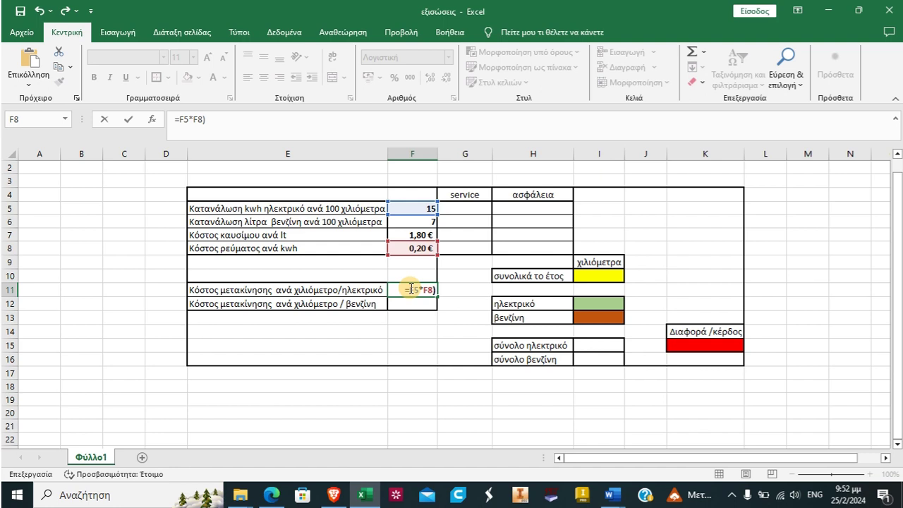
type("(")
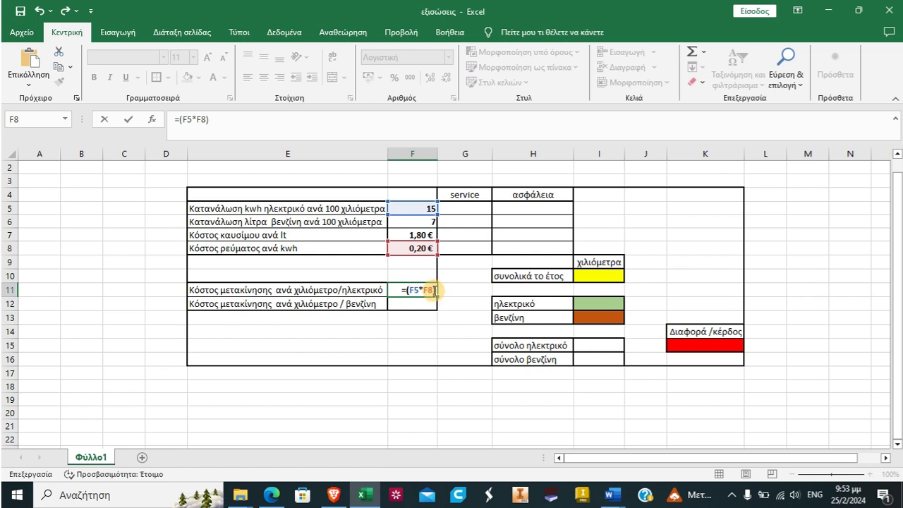
type("/")
type("100")
key("Return")
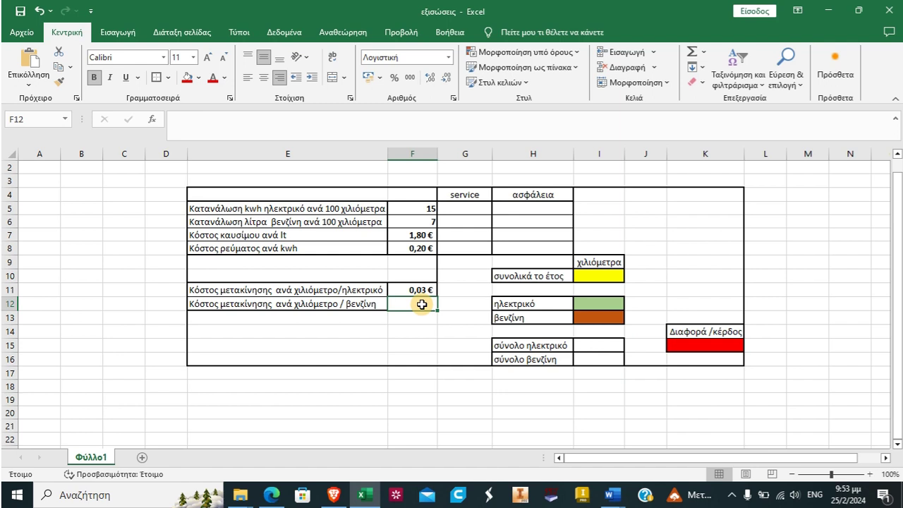
Enter the formula =(F6*F7)/100 in F12 for the petrol cost per kilometre.
type("=")
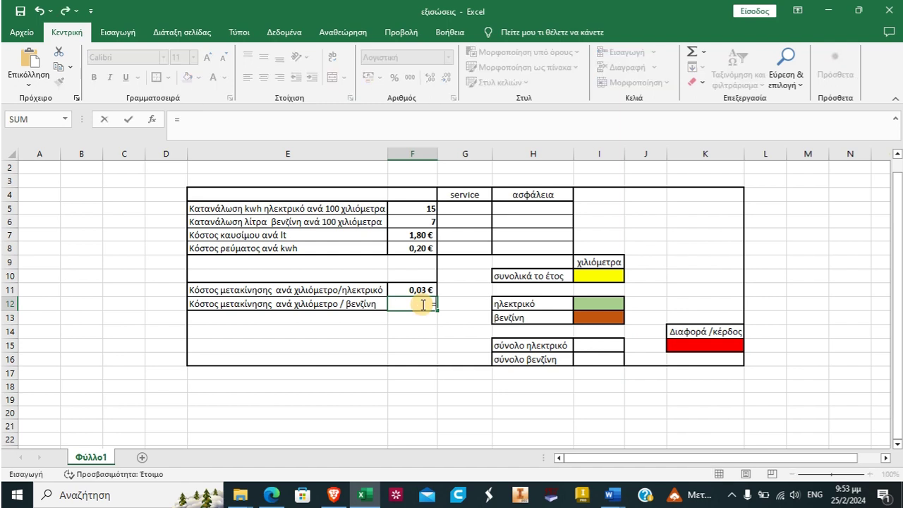
left_click(425, 223)
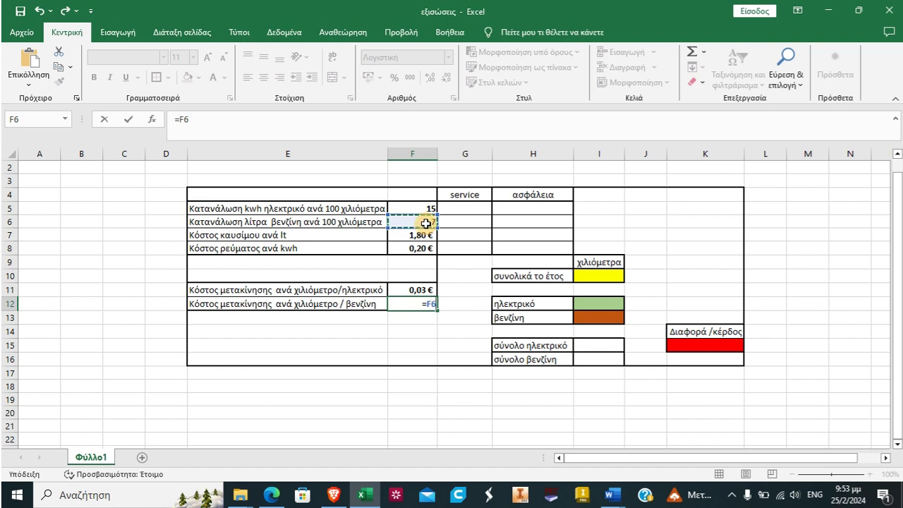
type("*")
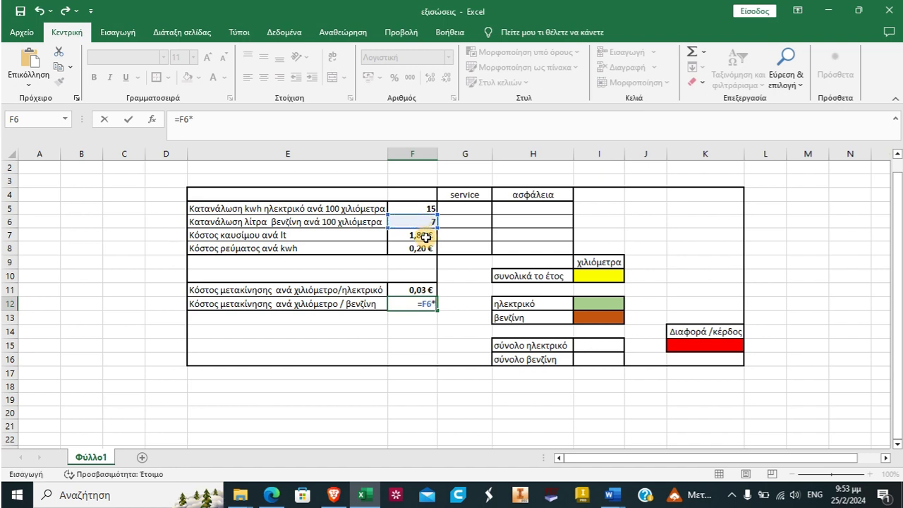
left_click(425, 238)
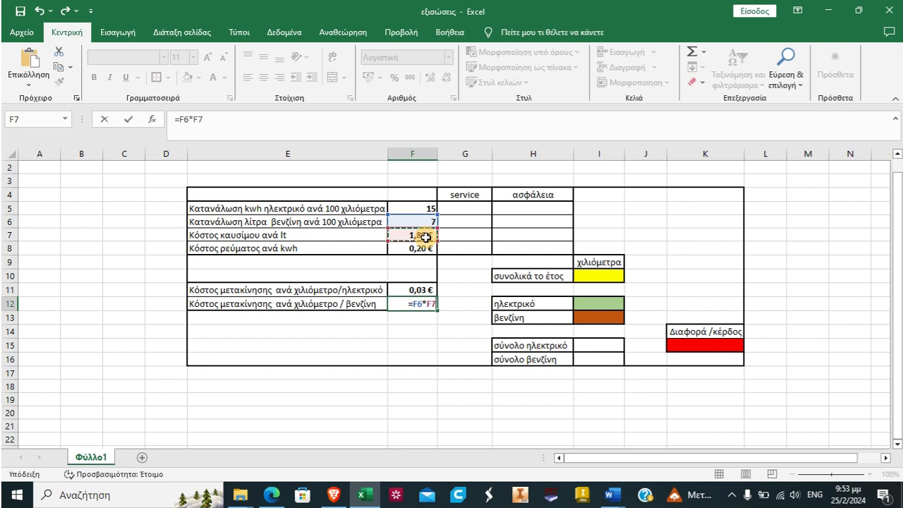
type(")")
left_click(410, 308)
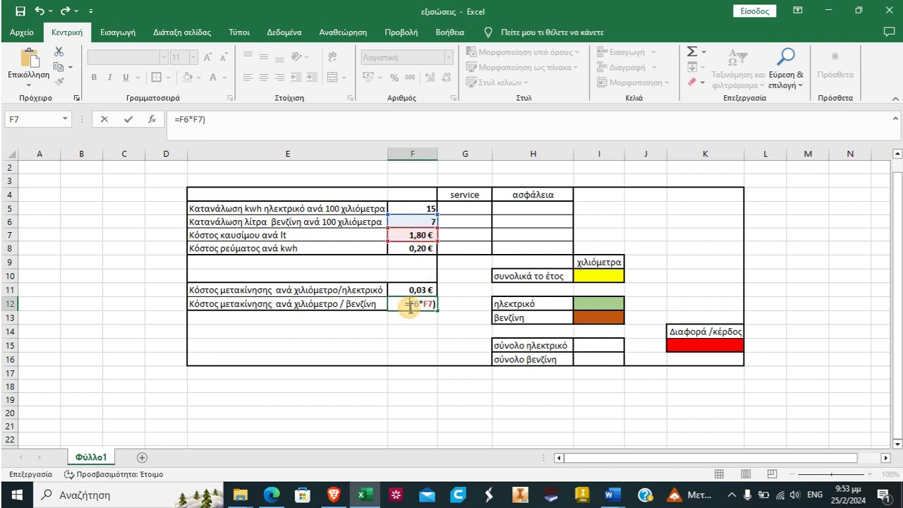
type("(")
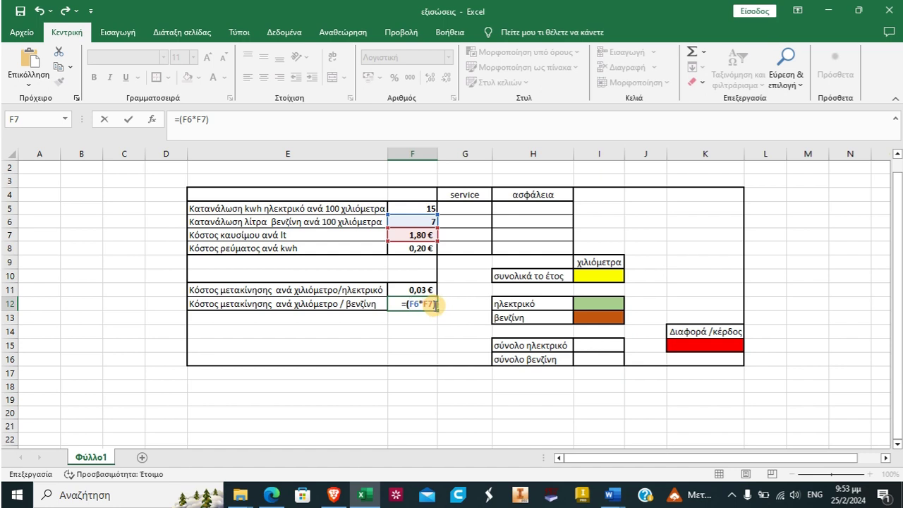
type("/100")
key("Return")
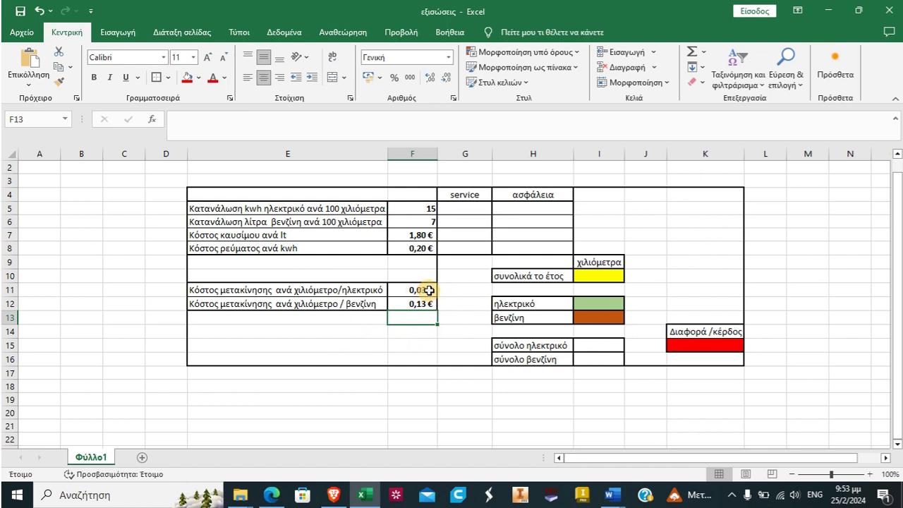
Check that the F12 formula references F6 and F7 without changing it.
left_click(468, 292)
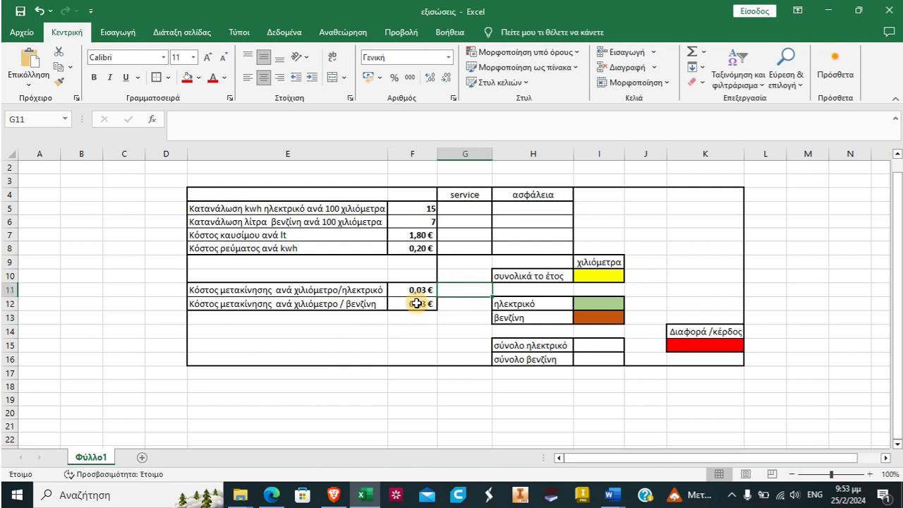
left_click(416, 303)
double_click(416, 303)
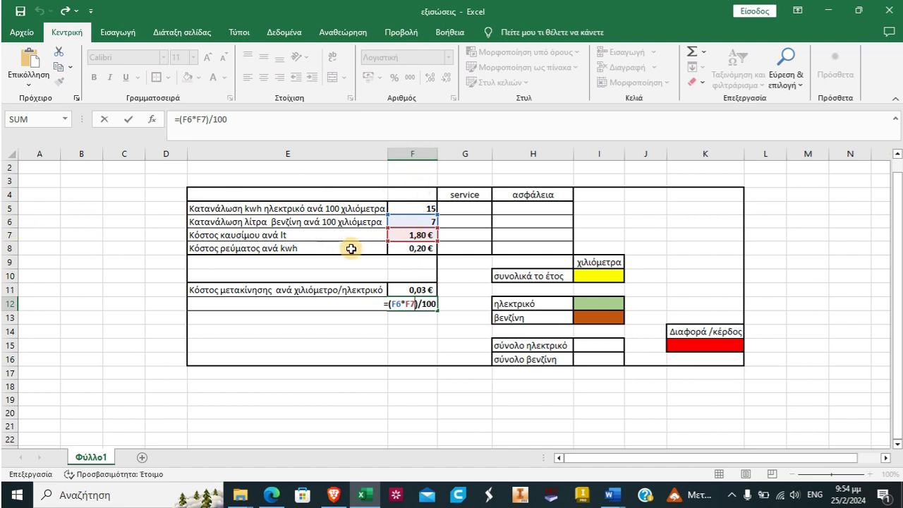
left_click(453, 315)
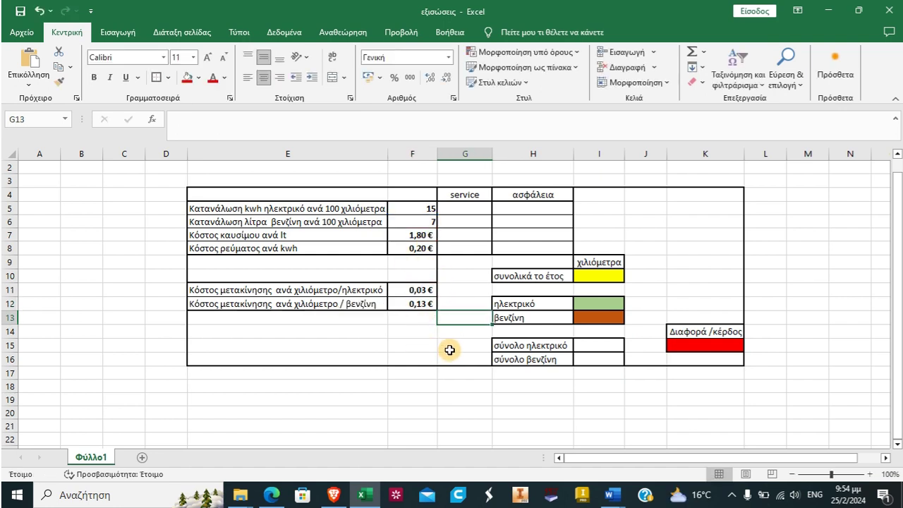
Set the yearly kilometres in I10 to 20000.
left_click(449, 350)
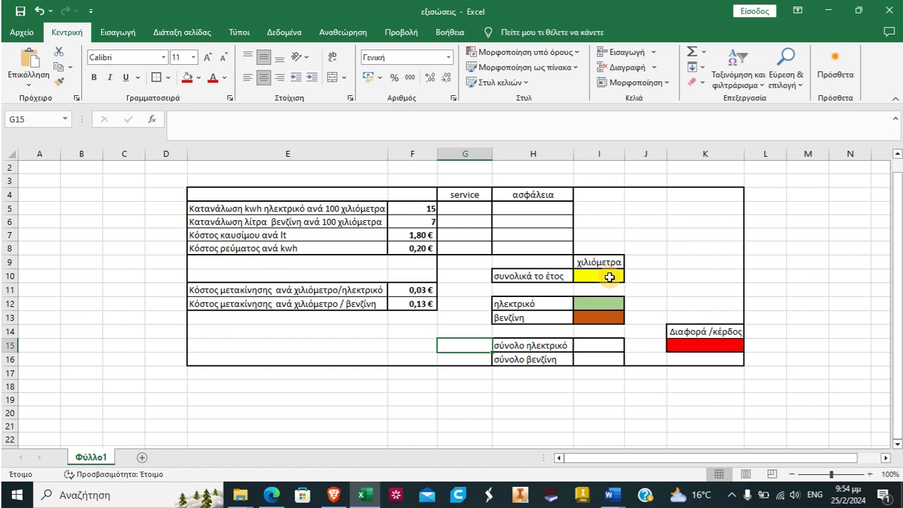
left_click(608, 277)
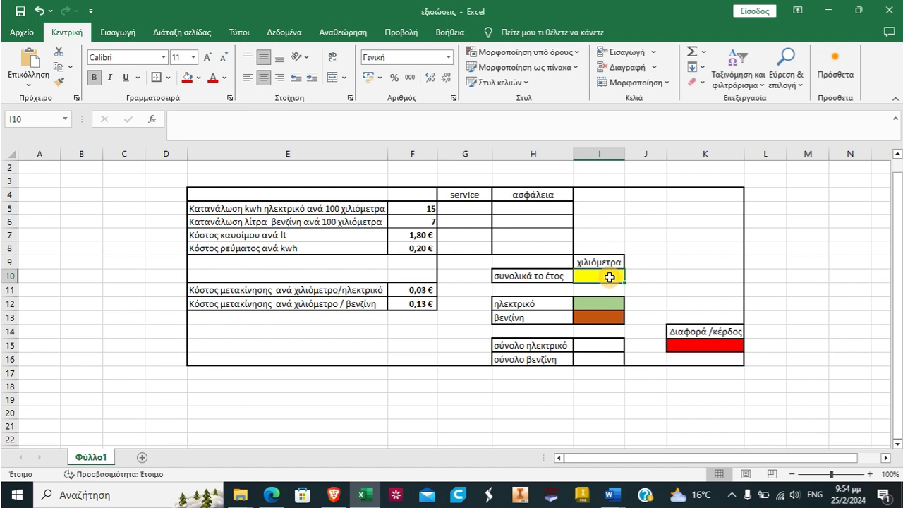
type("2000")
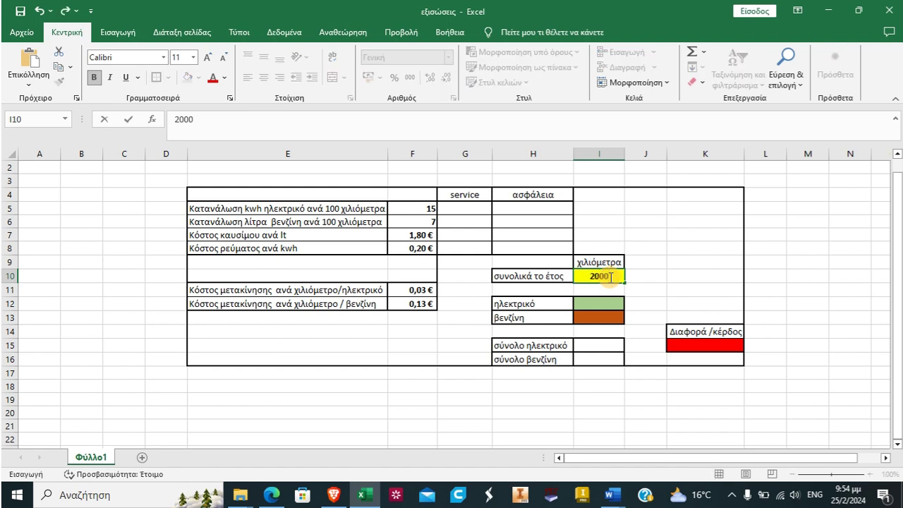
type("0")
left_click(659, 280)
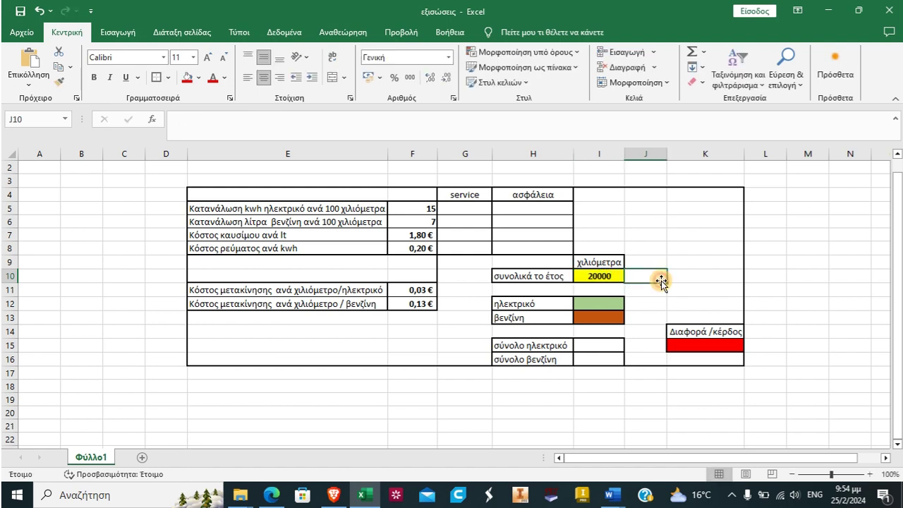
Enter =I10*F11 in I12 and =I10*F12 in I13 for yearly electric and petrol costs.
left_click(595, 308)
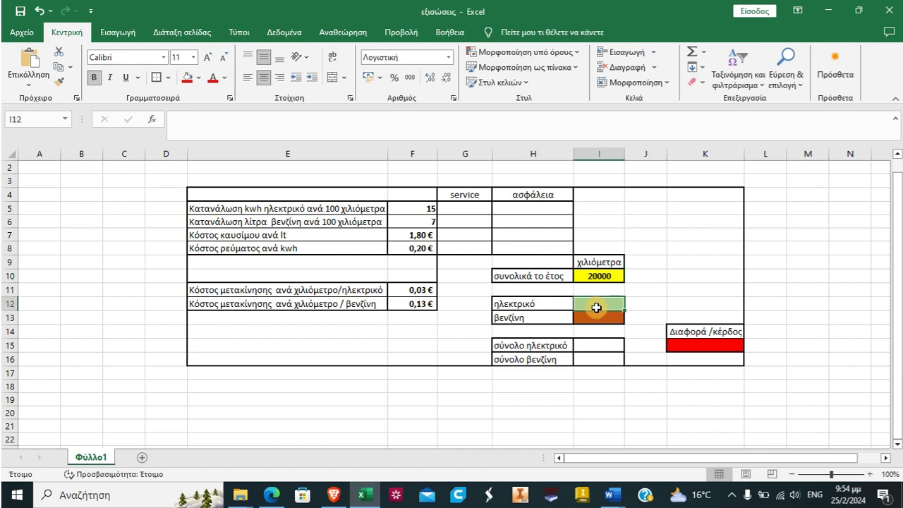
type("=")
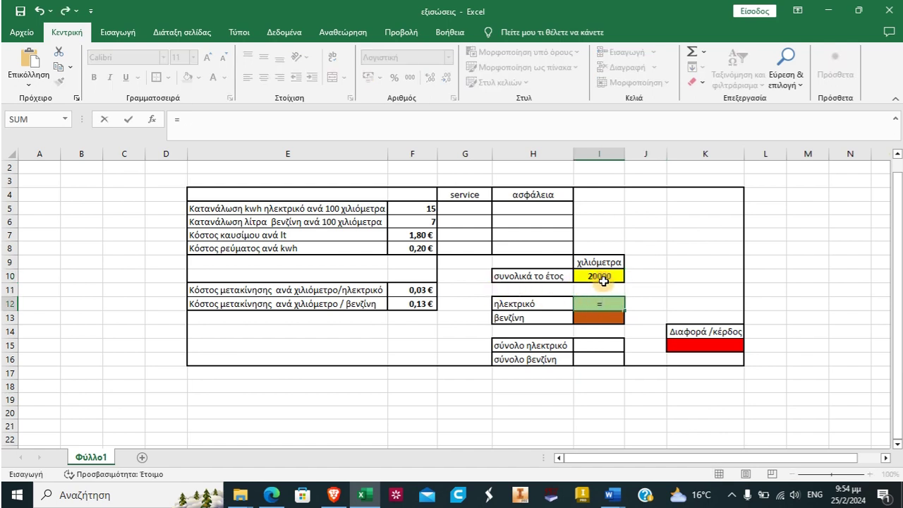
left_click(603, 281)
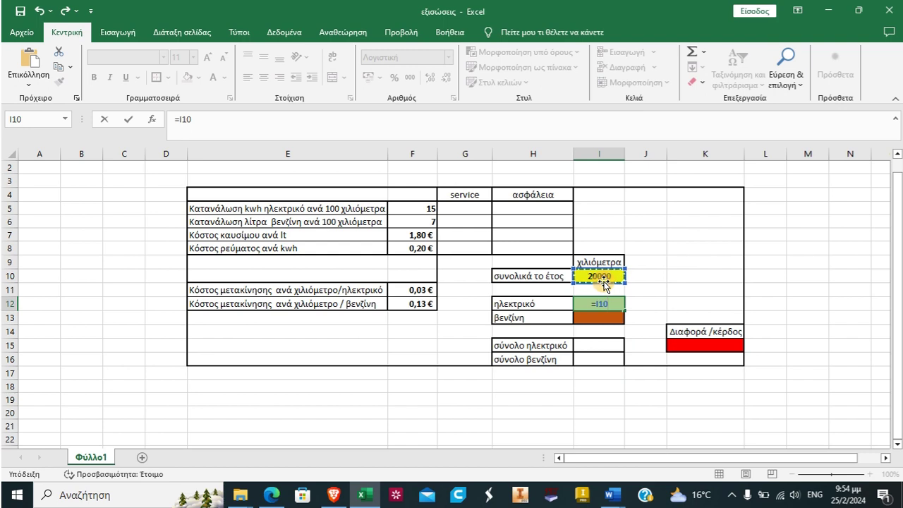
type("*")
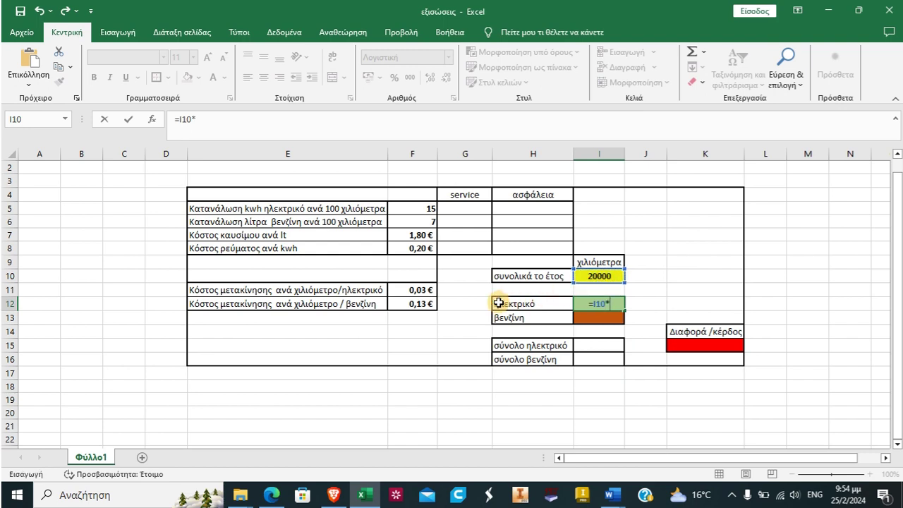
left_click(418, 289)
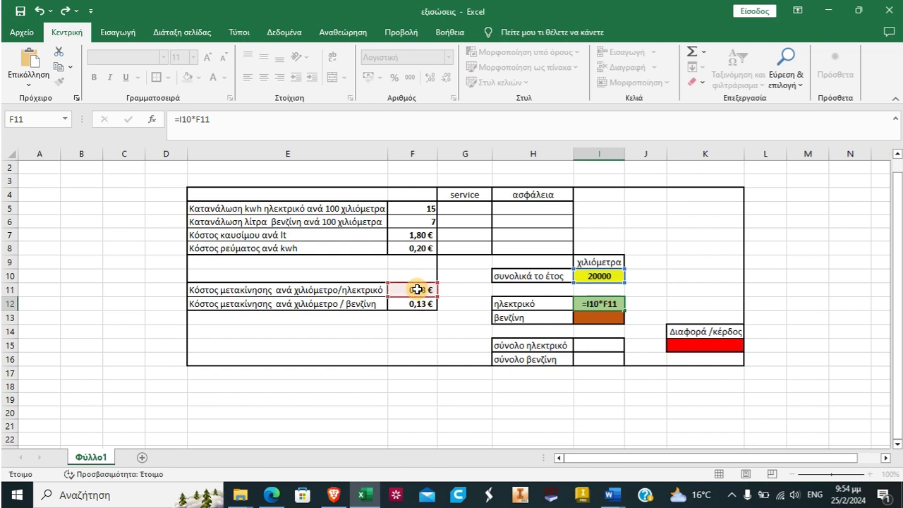
key("Return")
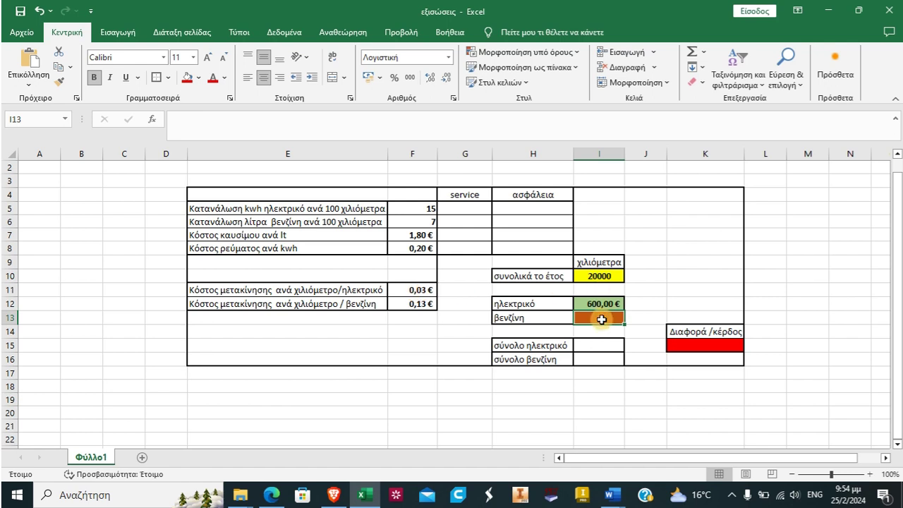
type("=")
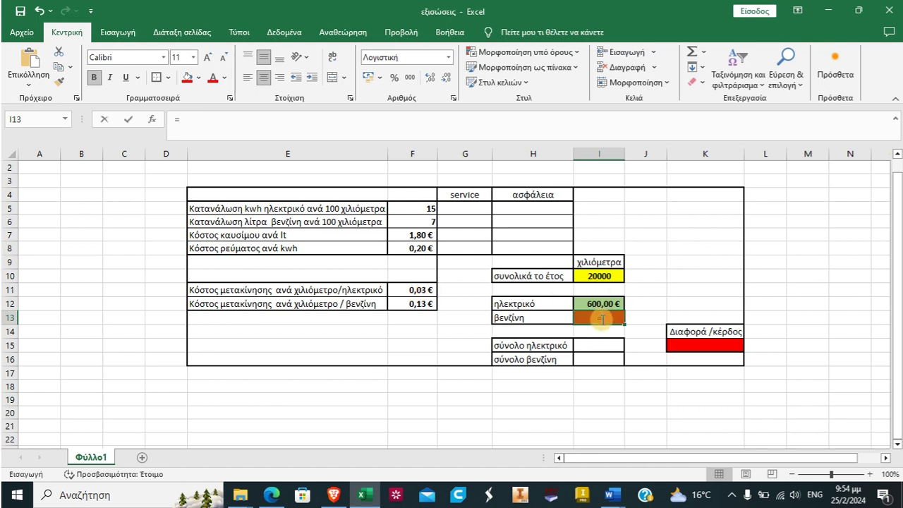
left_click(600, 280)
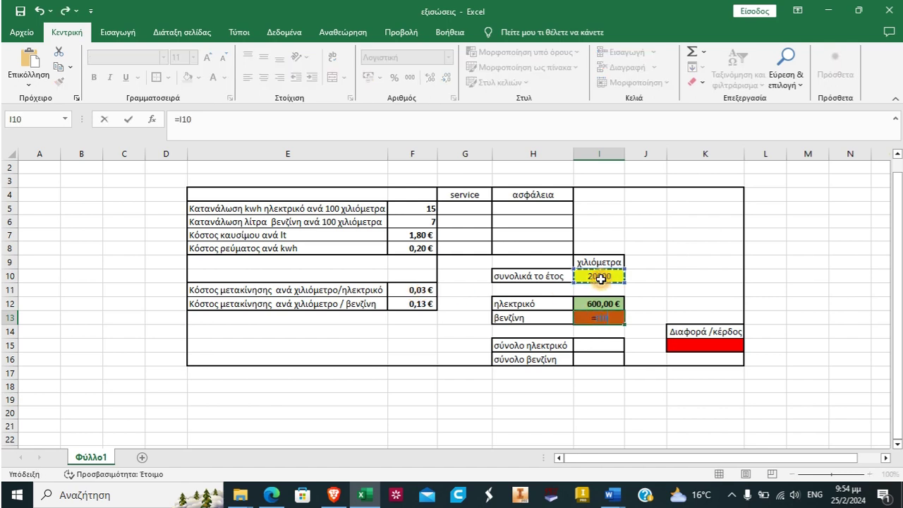
type("*")
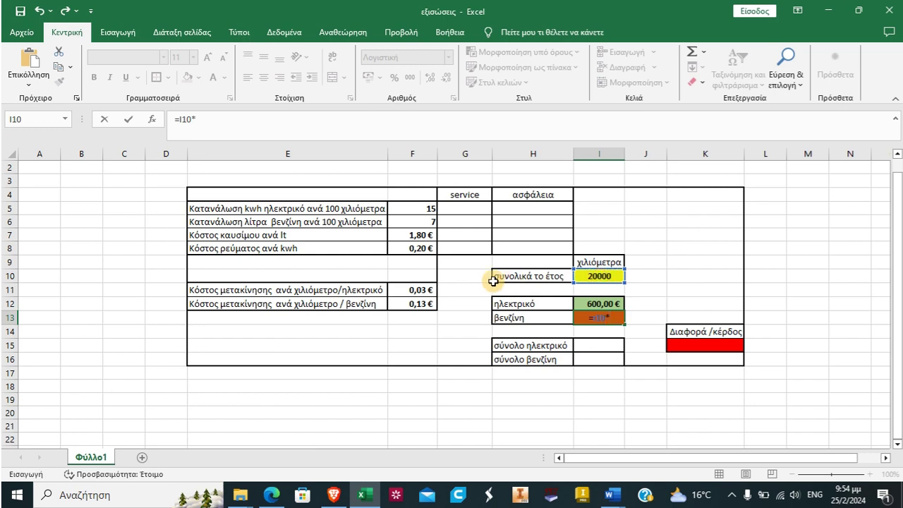
left_click(412, 305)
key("Return")
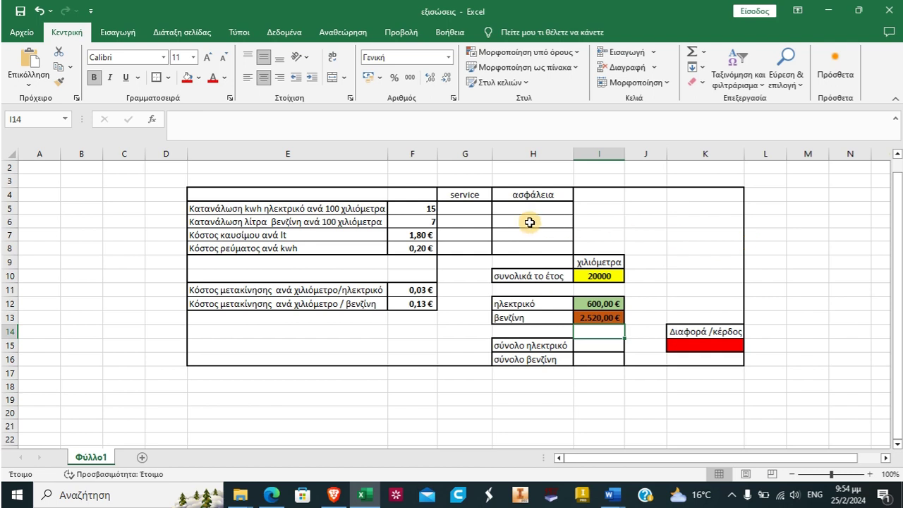
Enter service costs of 100 in G5 and 200 in G6.
left_click(472, 211)
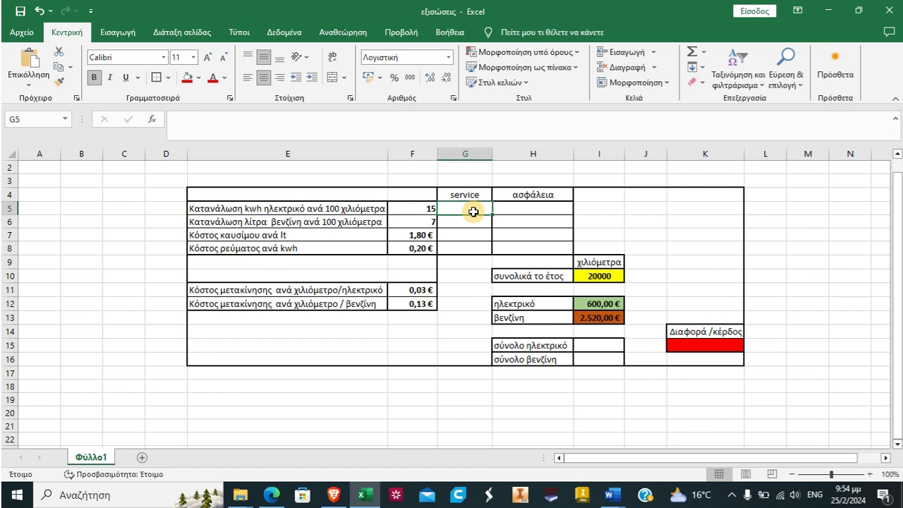
type("10")
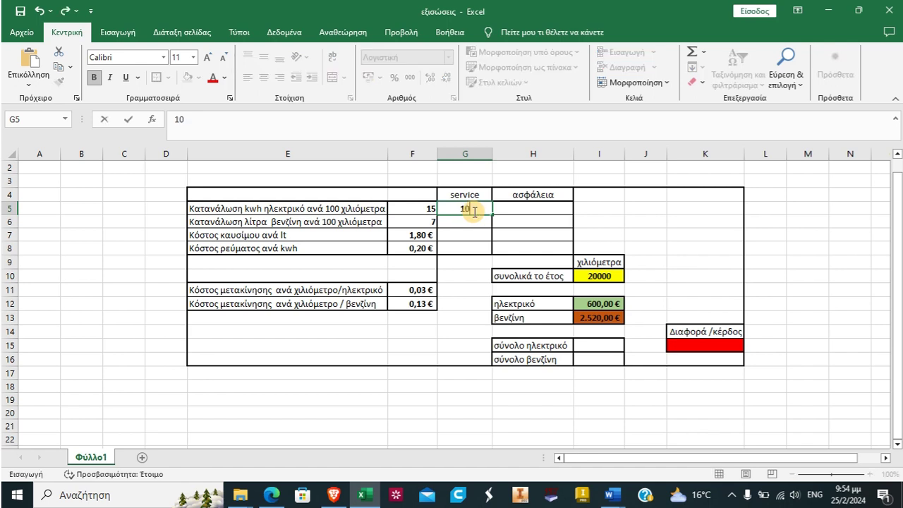
type("0")
key("Return")
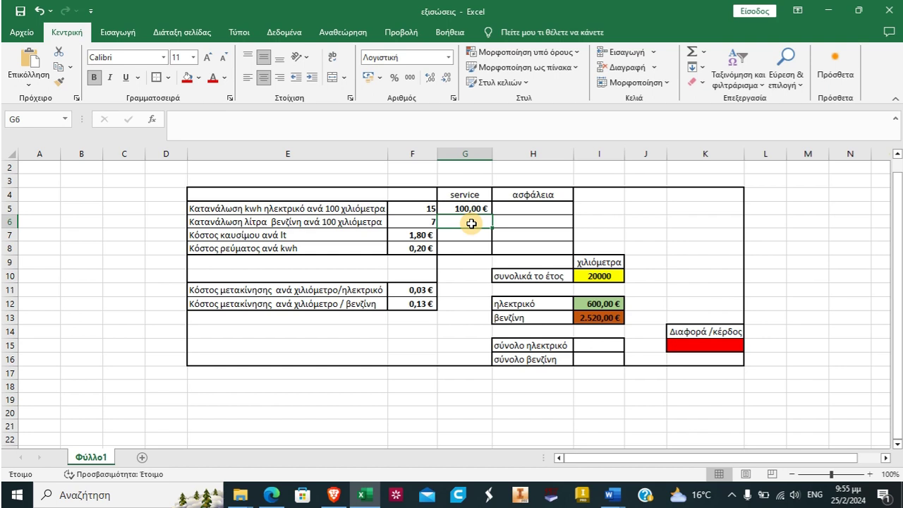
type("200")
left_click(510, 227)
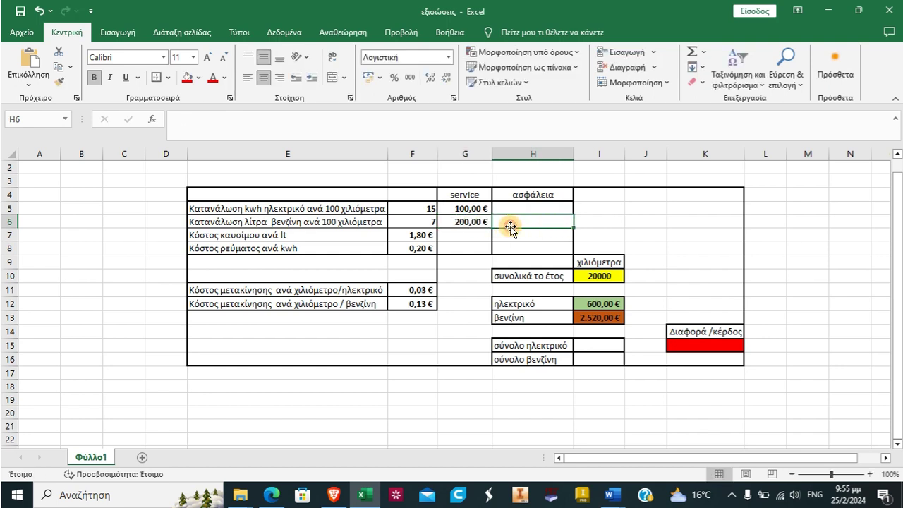
Enter insurance costs of 400 in both H5 and H6.
left_click(520, 208)
type("4")
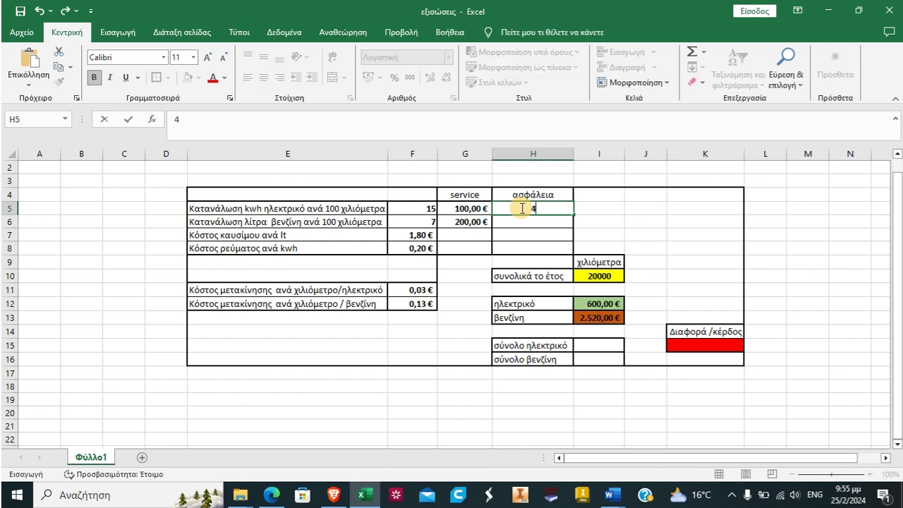
type("000")
key("BackSpace")
left_click(523, 220)
type("400")
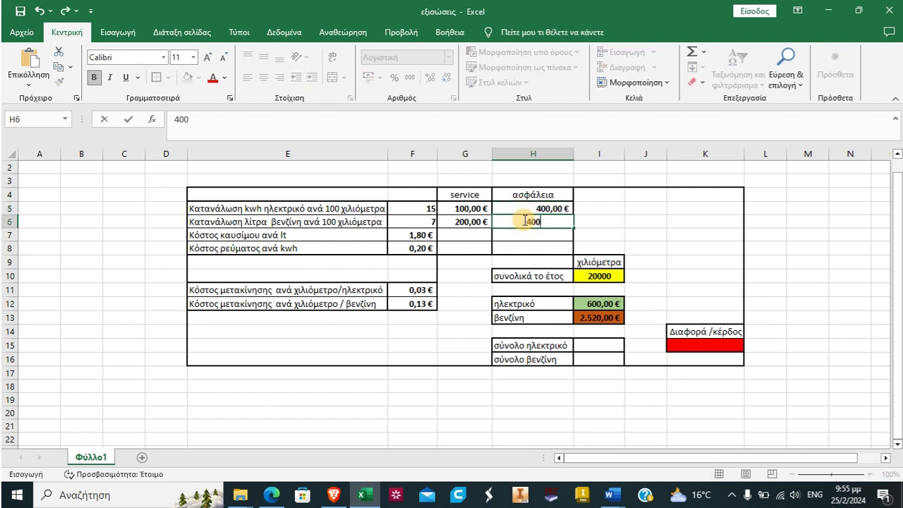
type("0")
key("BackSpace")
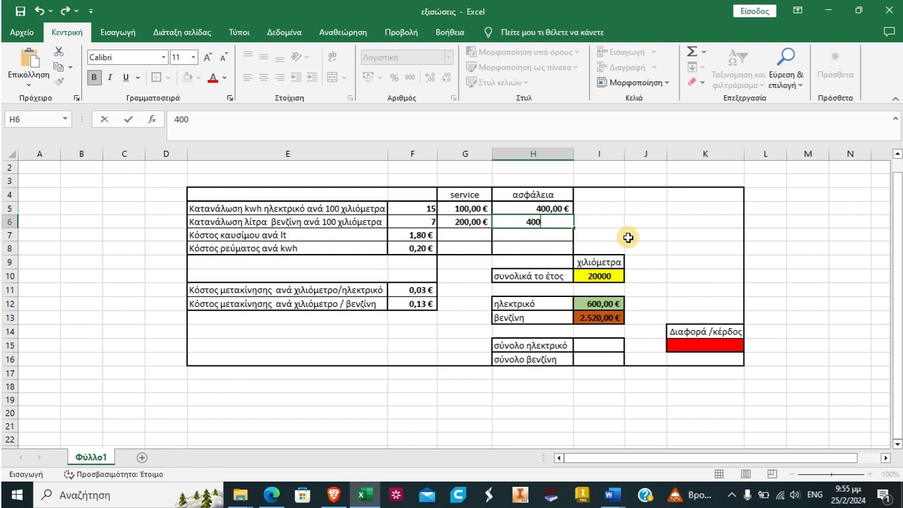
left_click(643, 233)
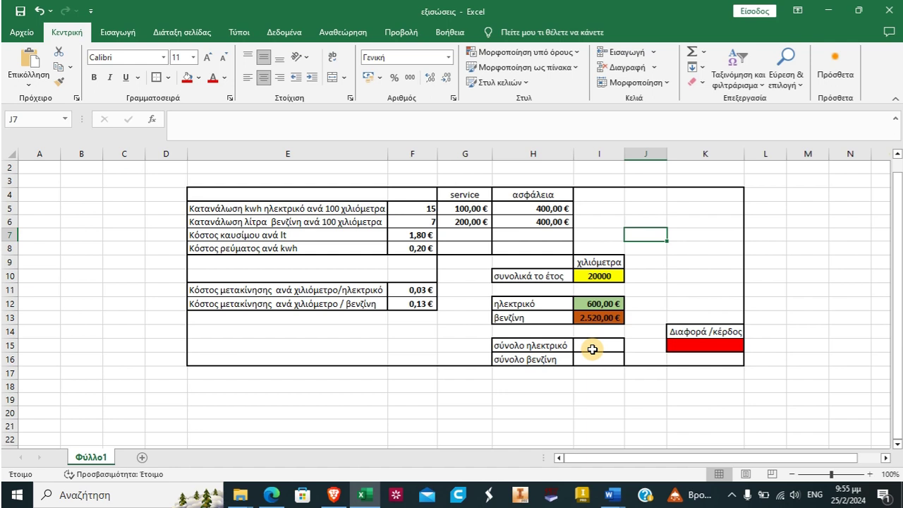
Enter =I12+H5+G5 in I15 for the electric car's yearly total.
left_click(592, 349)
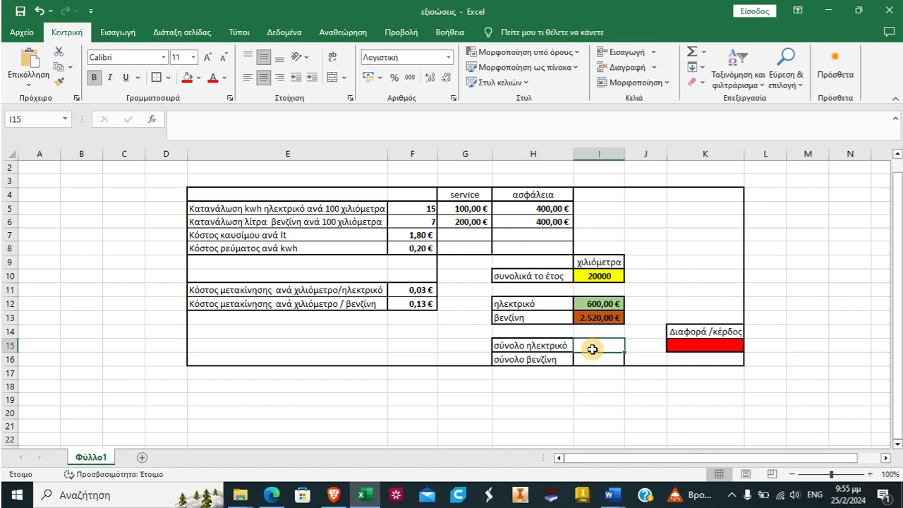
type("=")
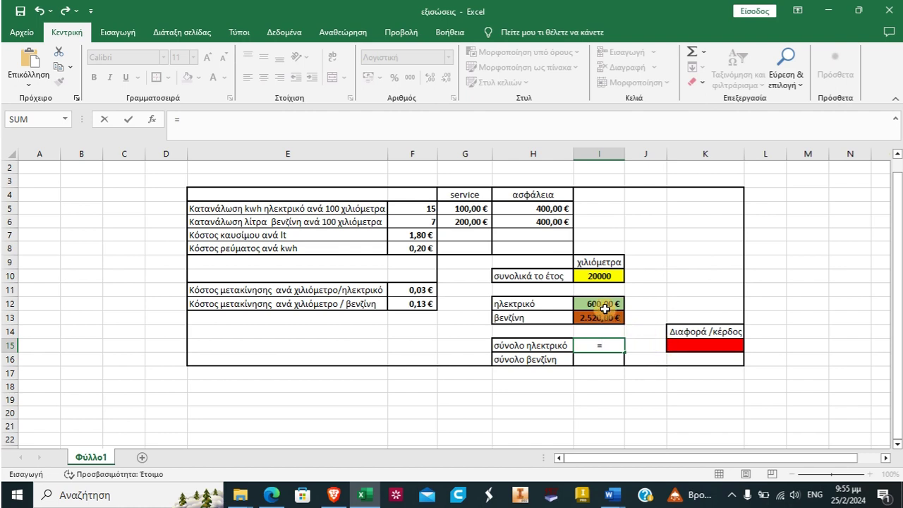
left_click(604, 308)
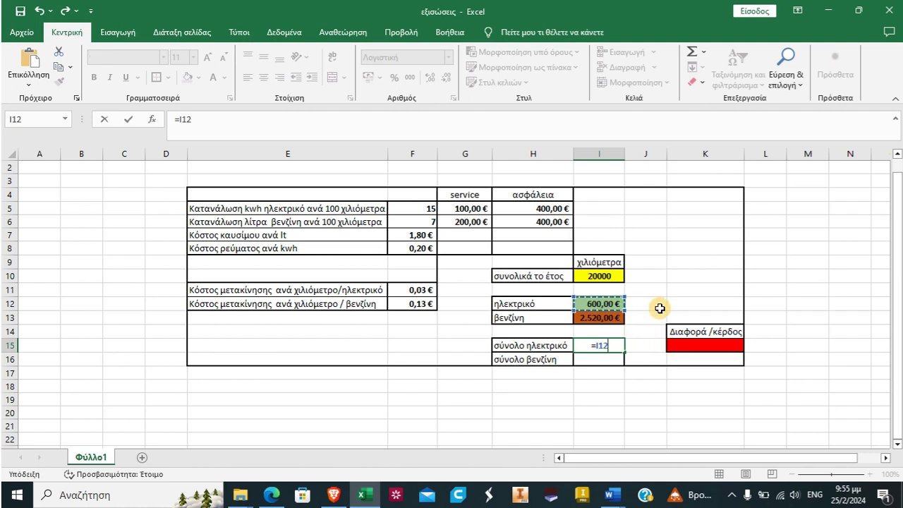
type("+")
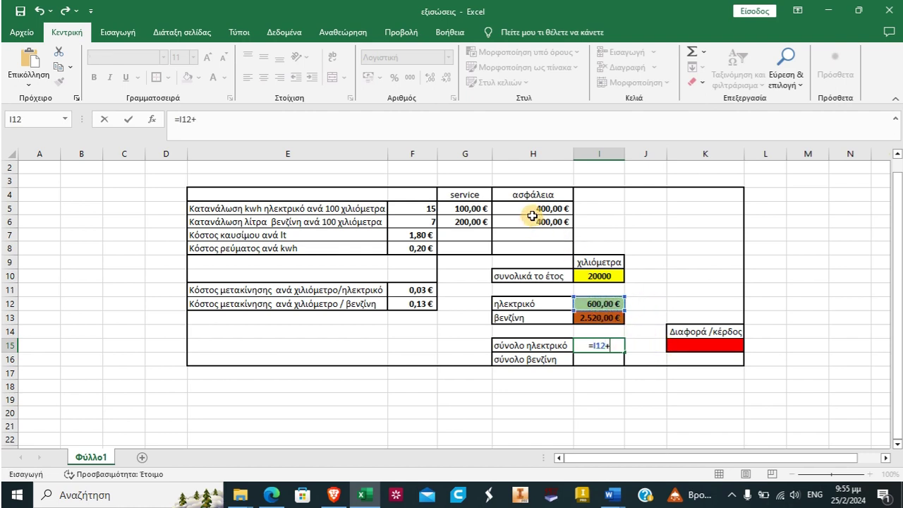
left_click(536, 210)
type("+")
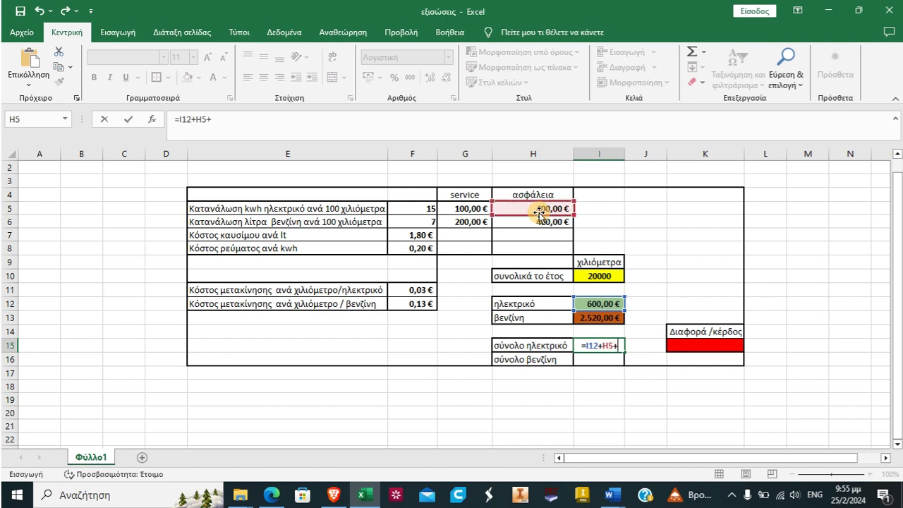
left_click(471, 210)
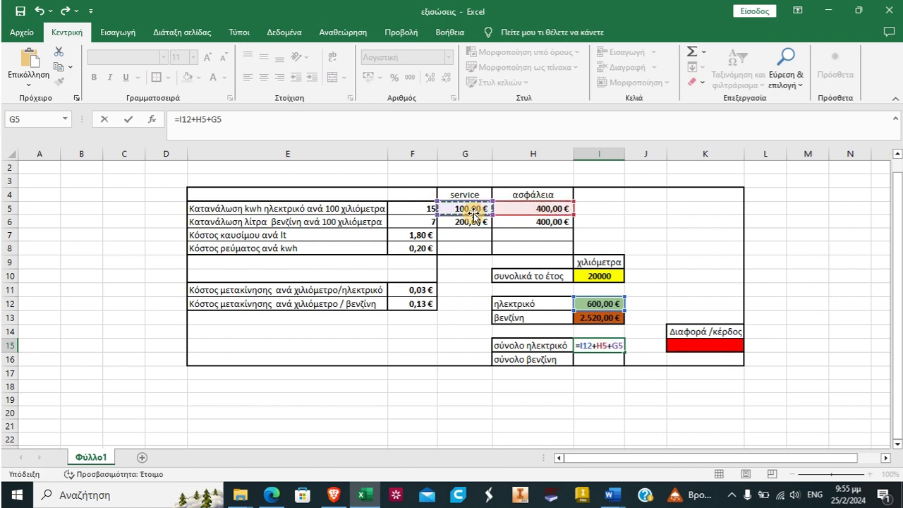
key("Return")
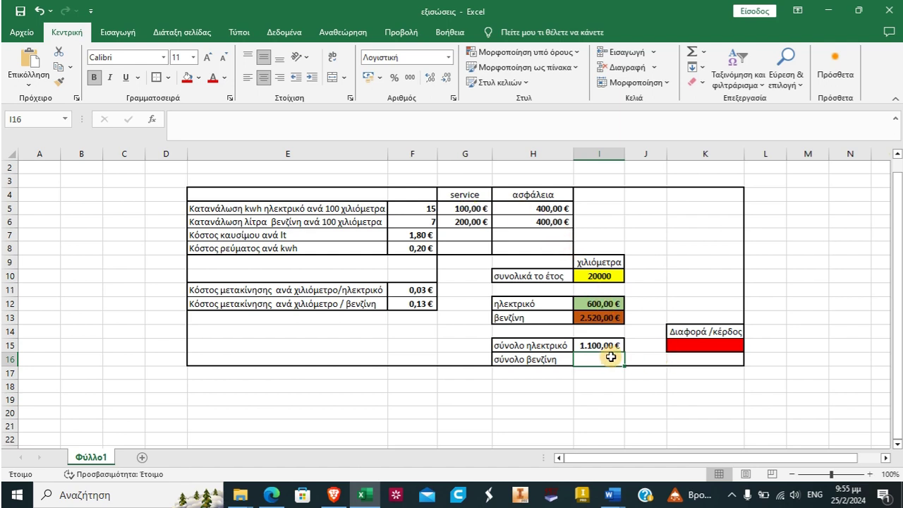
Enter =I13+G6+H6 in I16 for the petrol car's yearly total.
type("=")
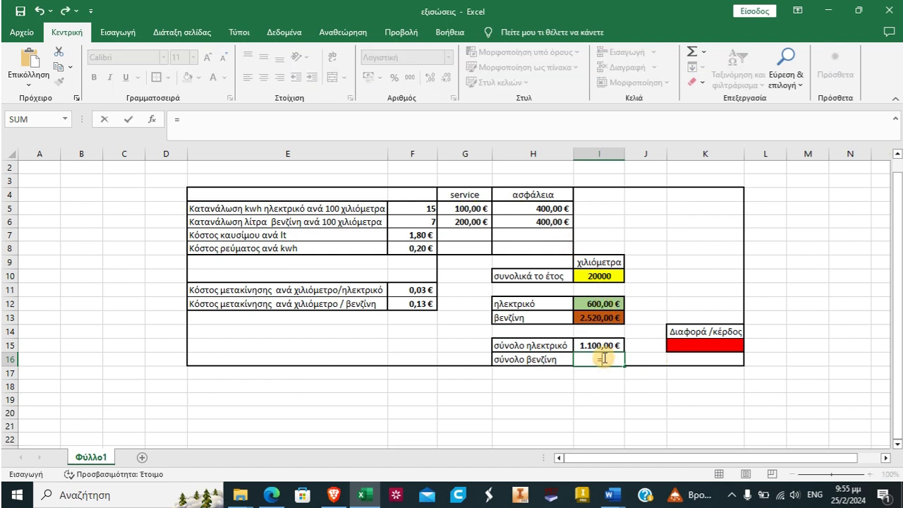
left_click(598, 319)
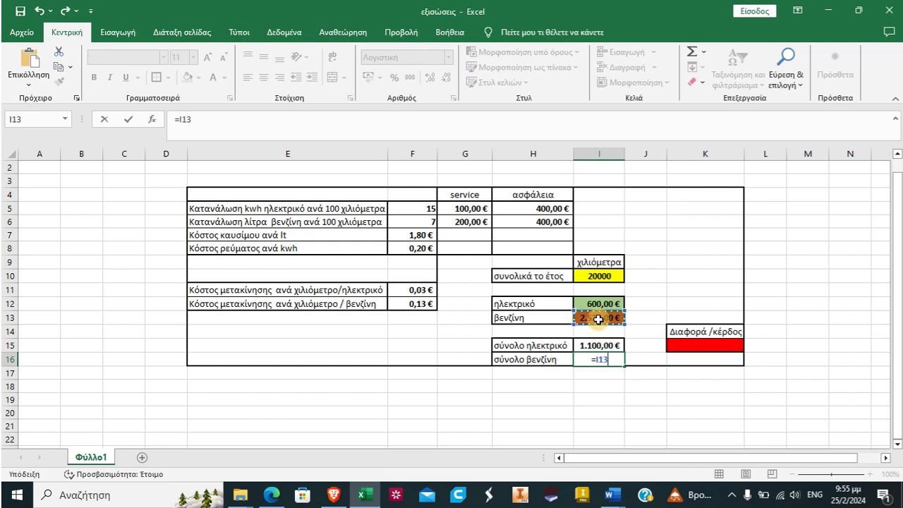
type("+")
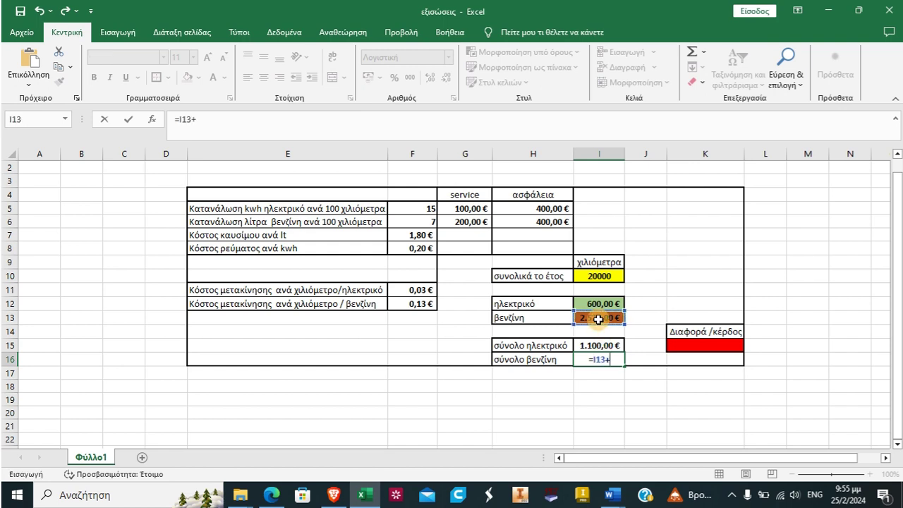
left_click(465, 223)
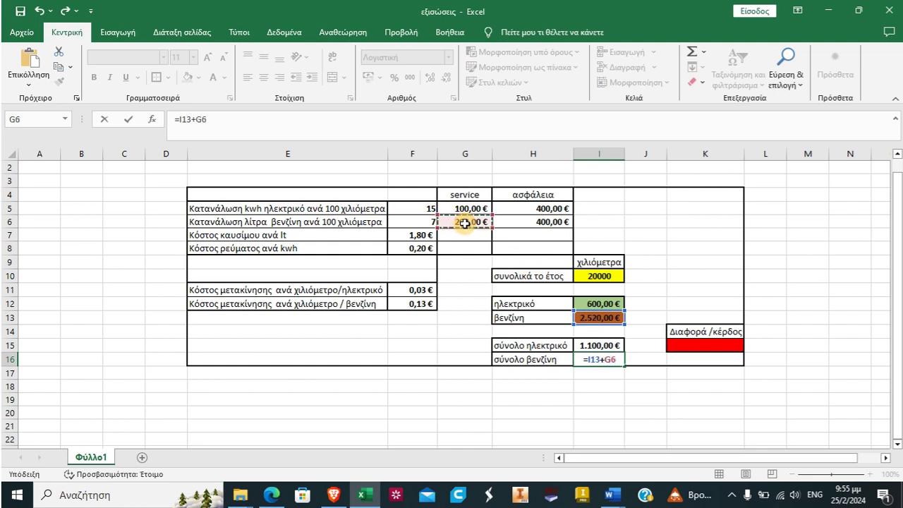
type("+")
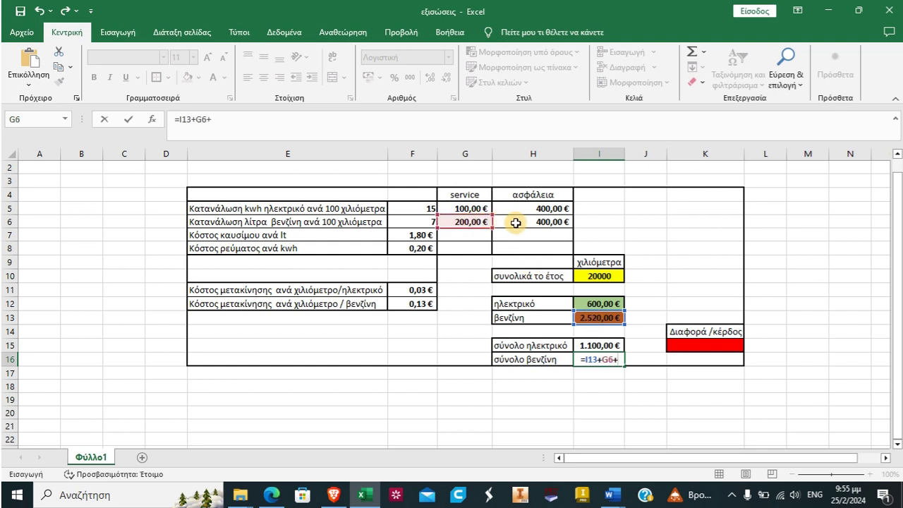
left_click(516, 223)
key("Return")
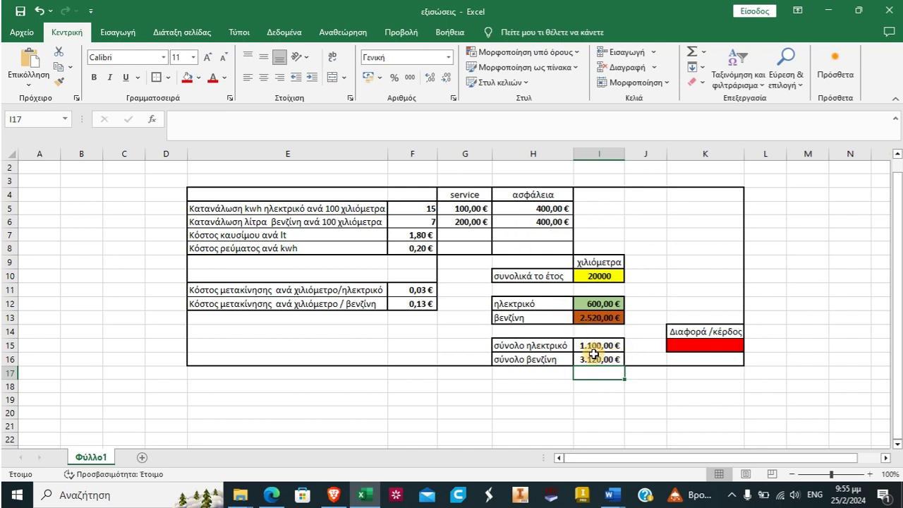
left_click(703, 344)
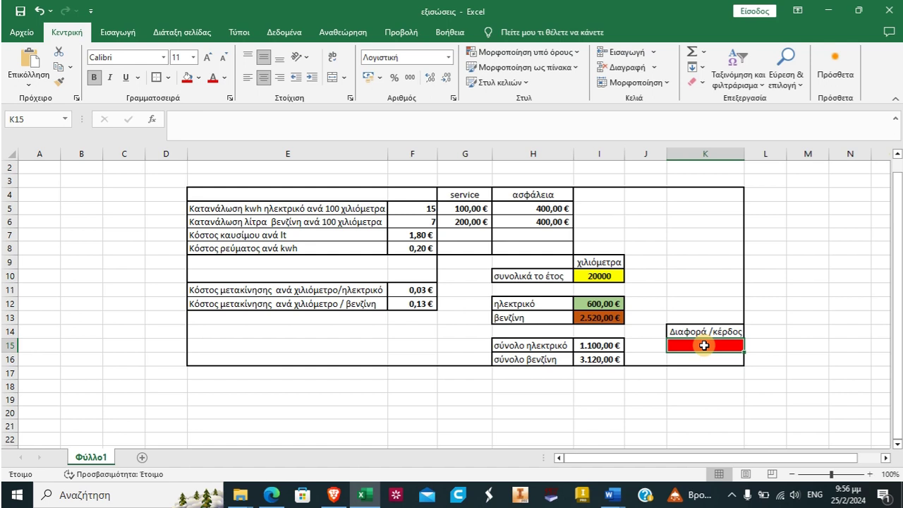
Clear the faulty entry in K15 and enter =I16-I15 as the difference.
type("=")
left_click(605, 359)
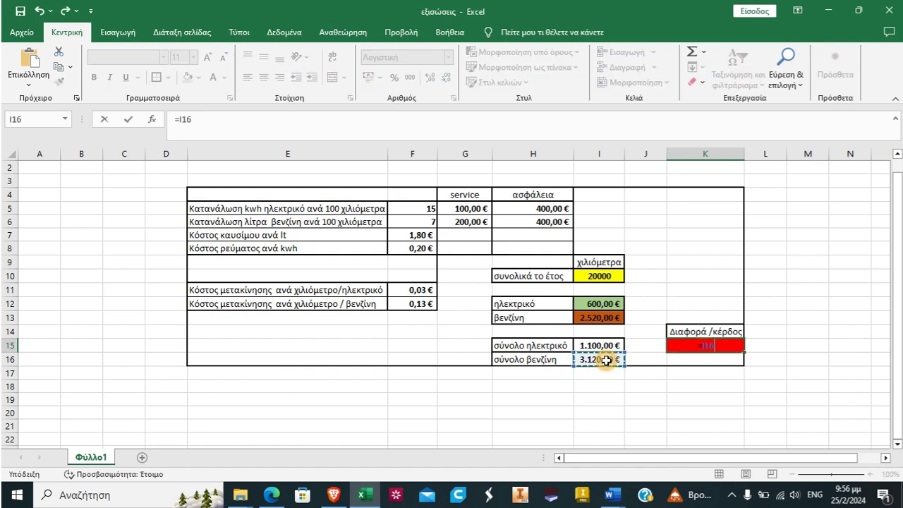
type("-")
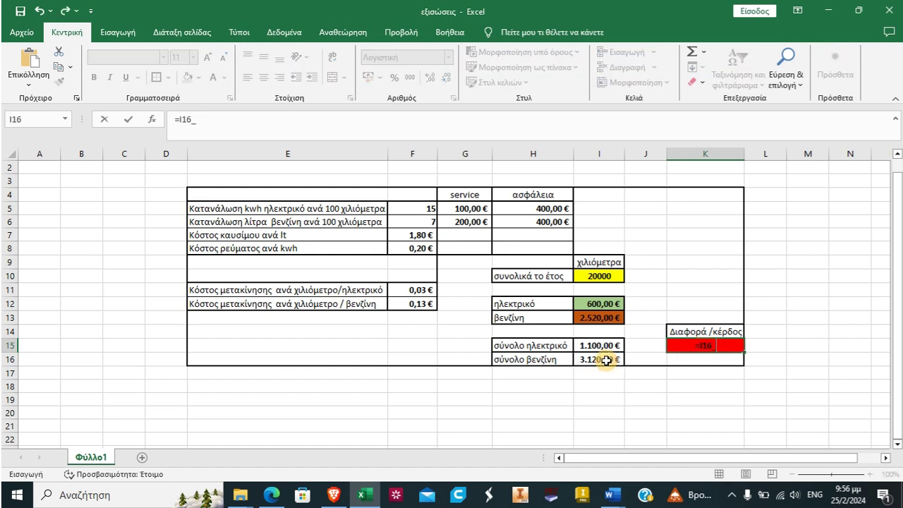
left_click(598, 346)
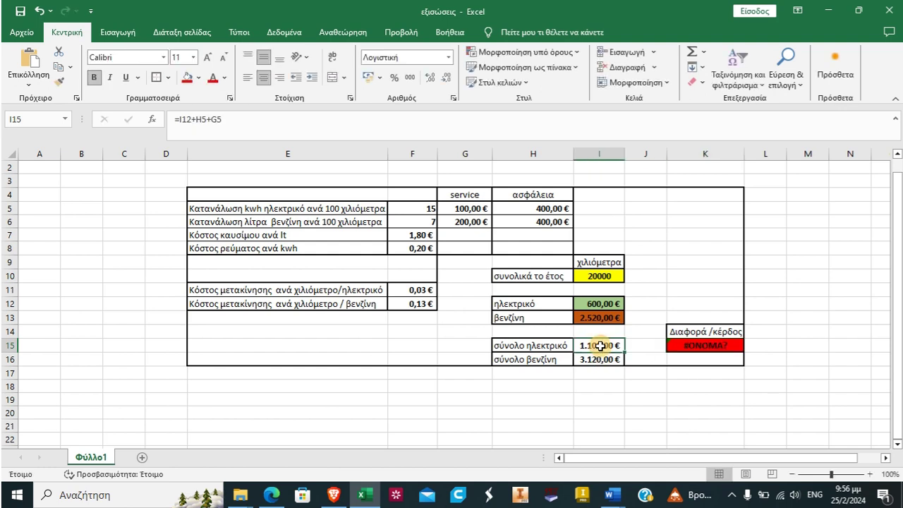
left_click(709, 374)
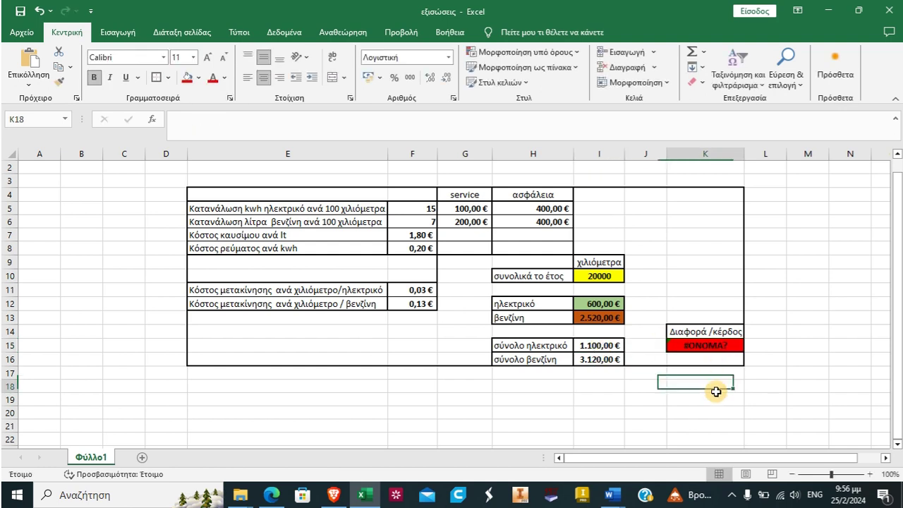
left_click(716, 347)
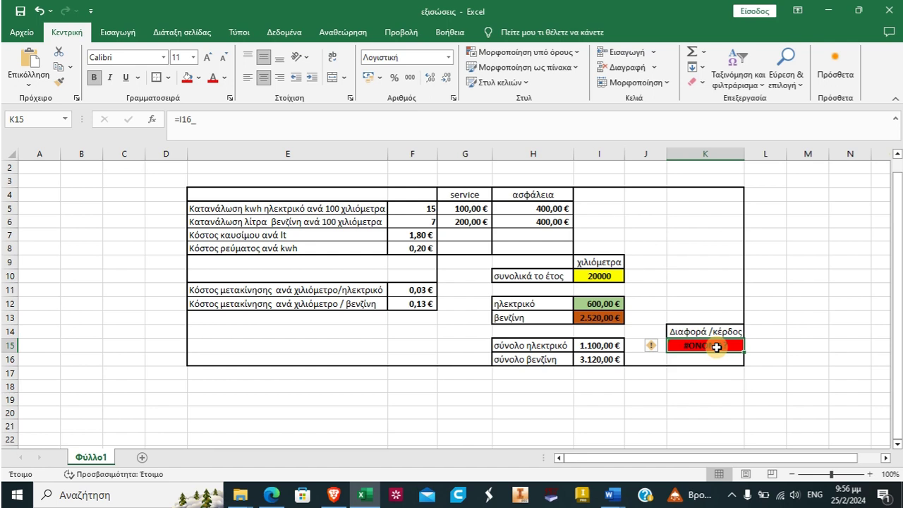
key("Delete")
type("=")
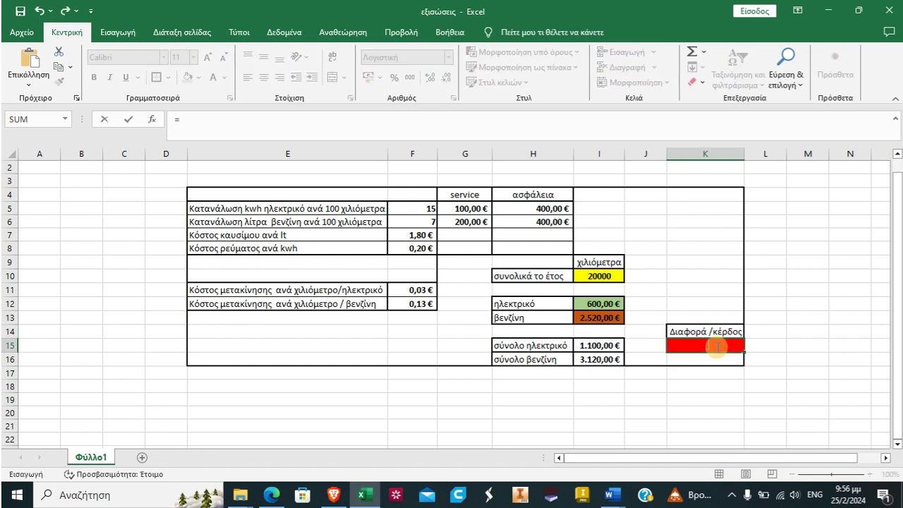
left_click(590, 363)
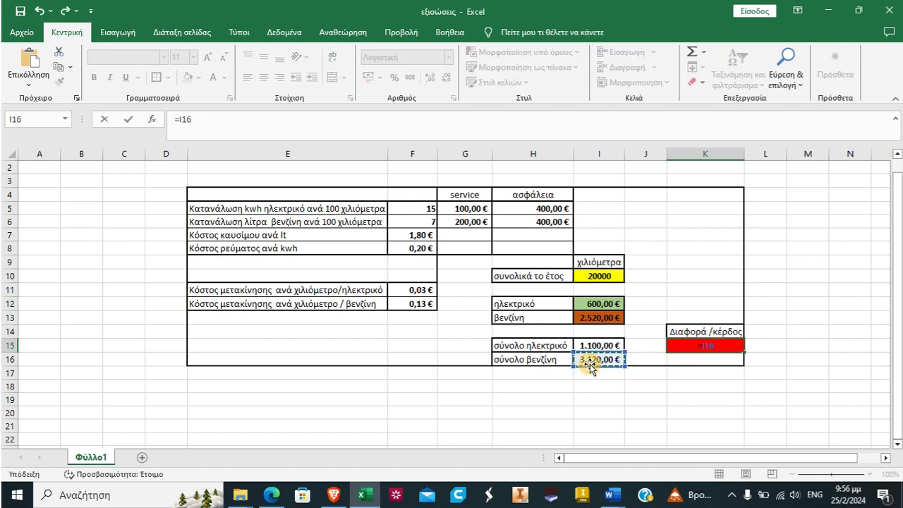
type("-")
left_click(596, 347)
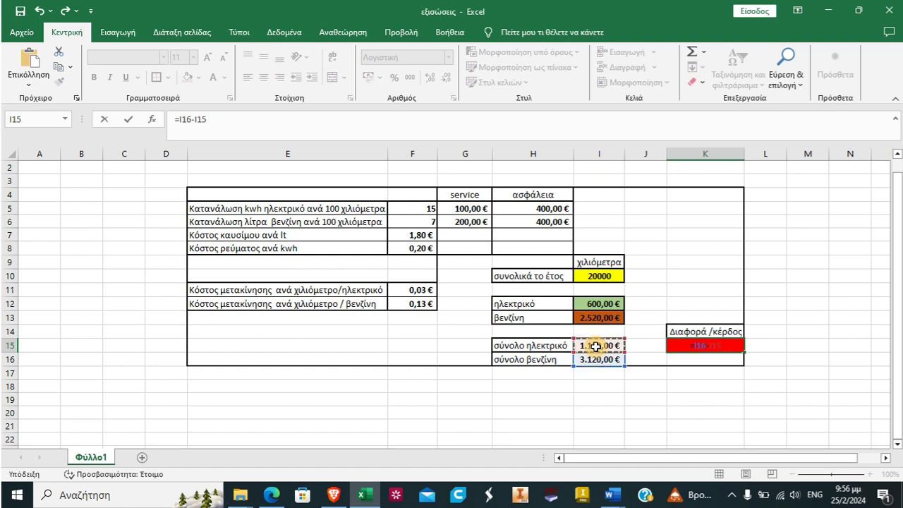
key("Return")
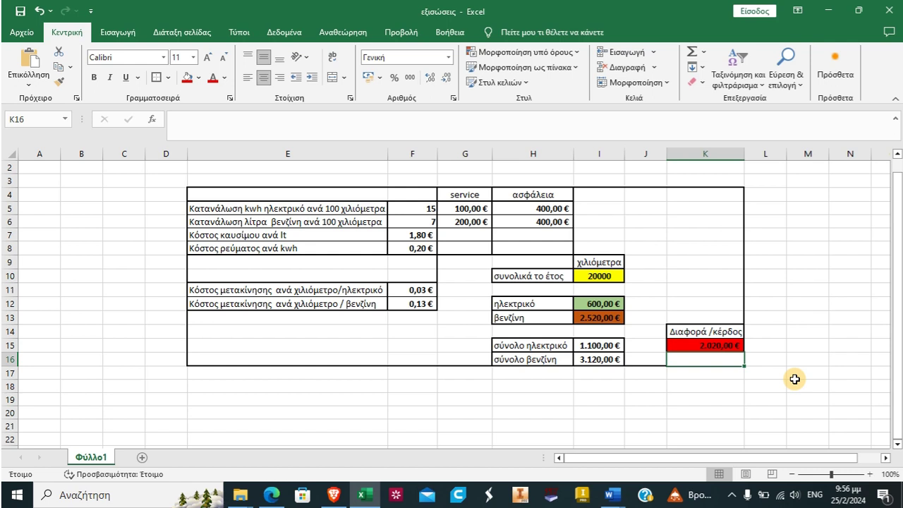
Change the fuel price in F7 to 1,5 and the electricity price in F8 to 0,5.
left_click(410, 237)
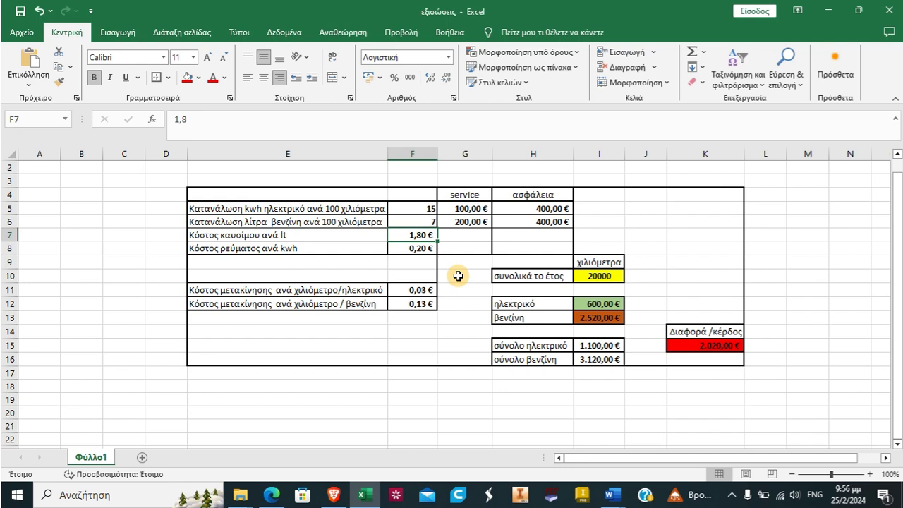
type("1,5")
key("Return")
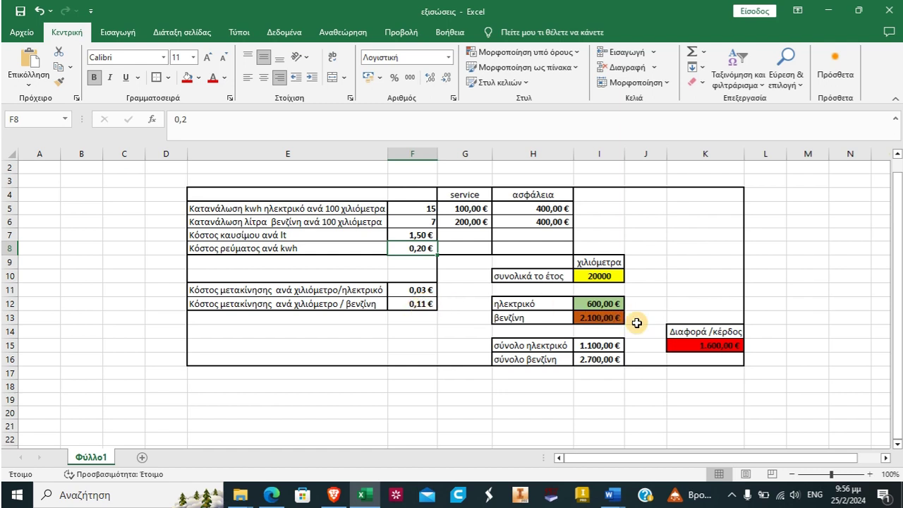
double_click(414, 250)
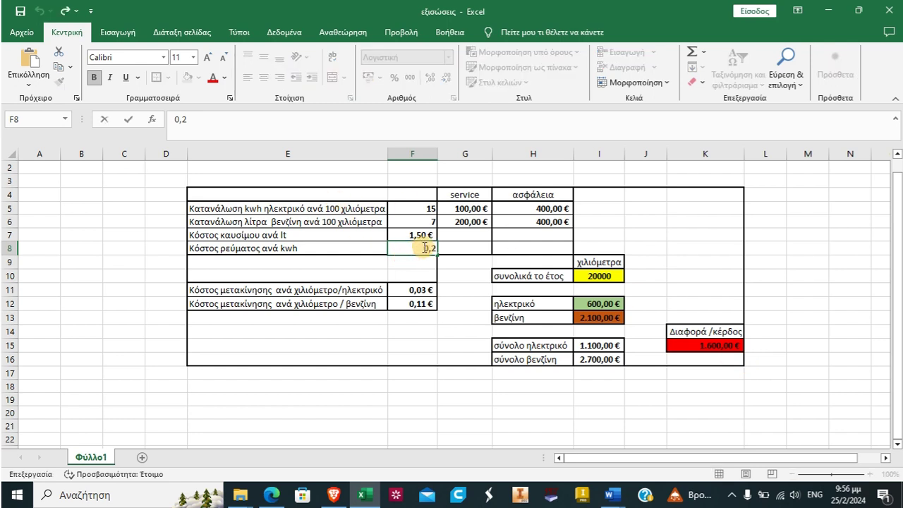
double_click(416, 248)
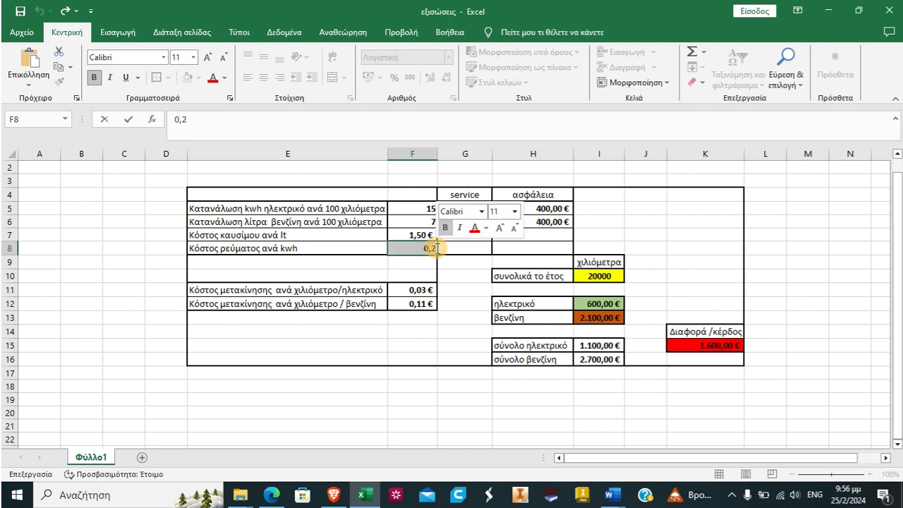
type("0,5")
key("Return")
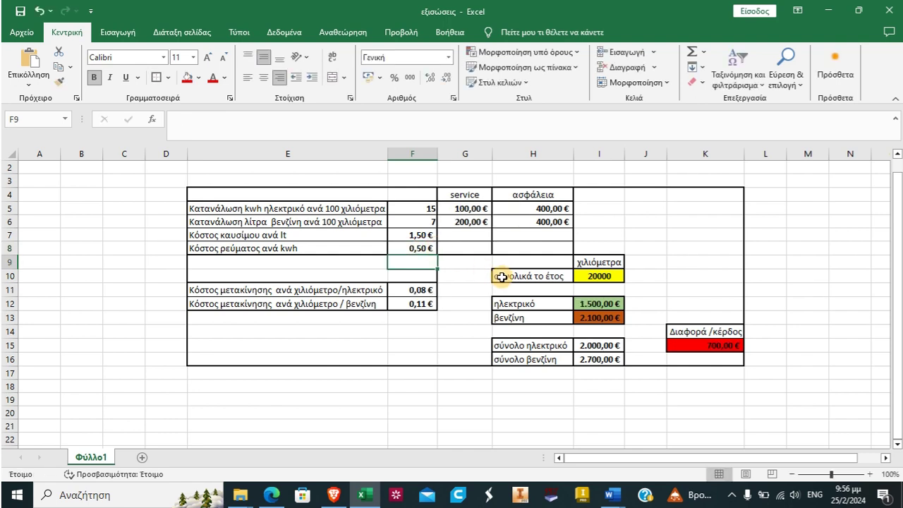